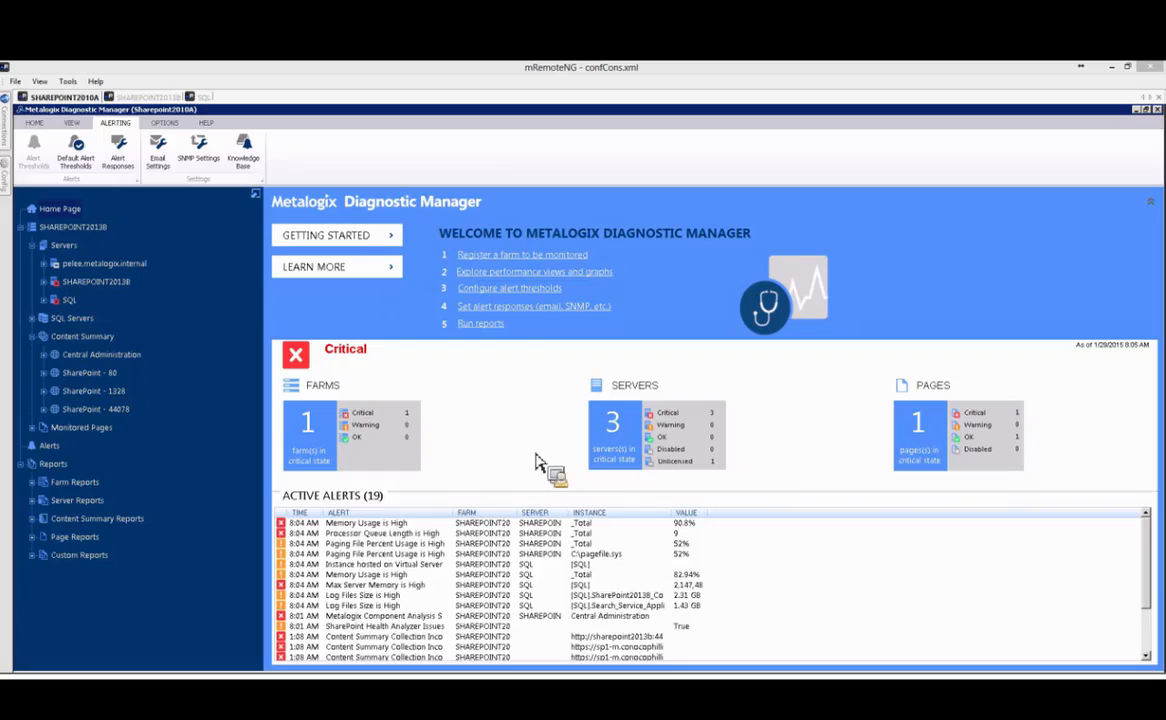
# Limit the SharePoint content summary collection schedule to Sunday only in the Collection Service Options and save the change
pyautogui.click(165, 123)
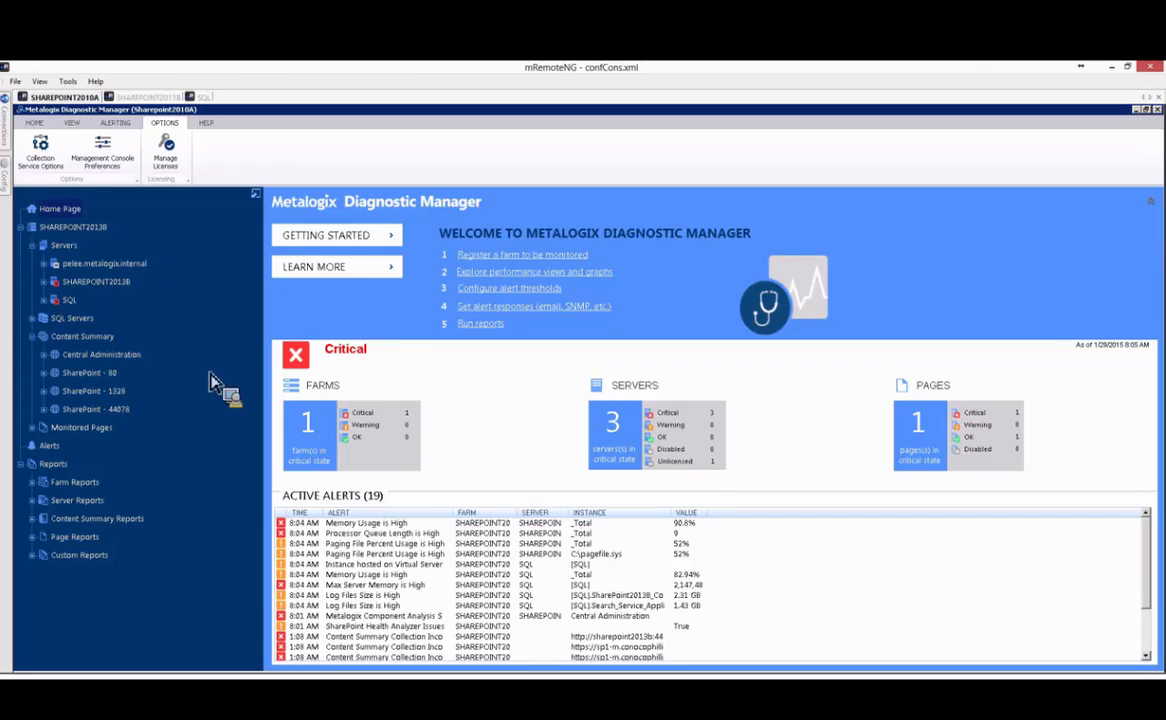
pyautogui.click(40, 150)
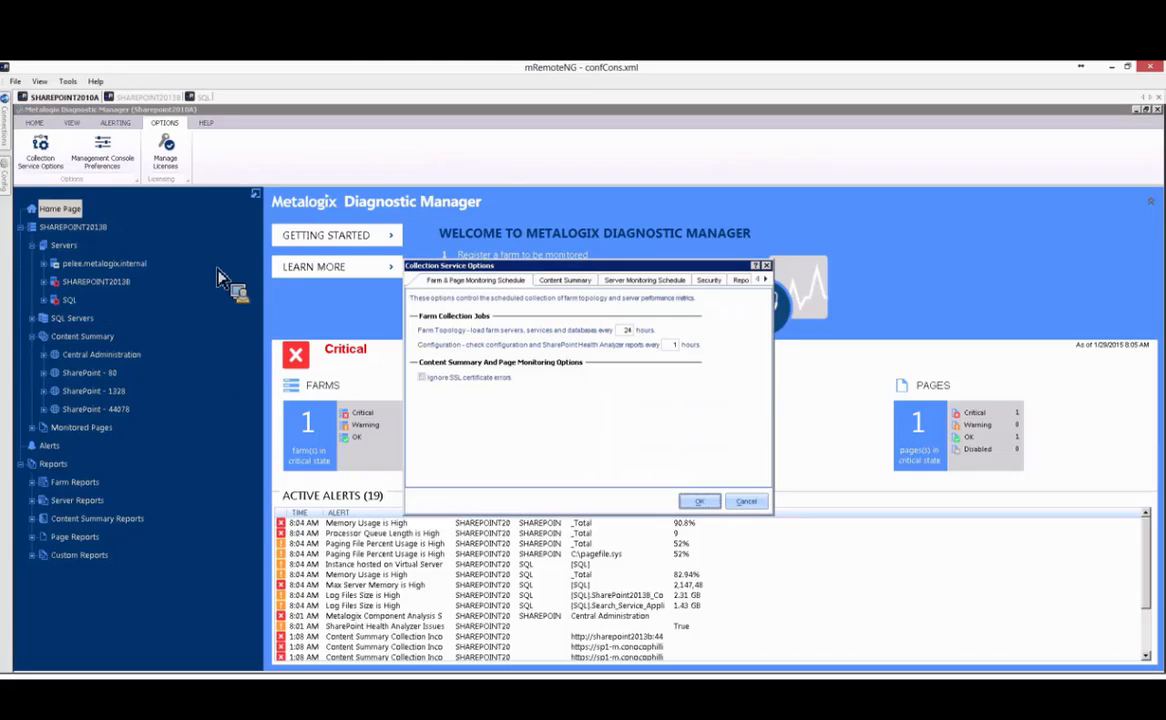
pyautogui.click(752, 502)
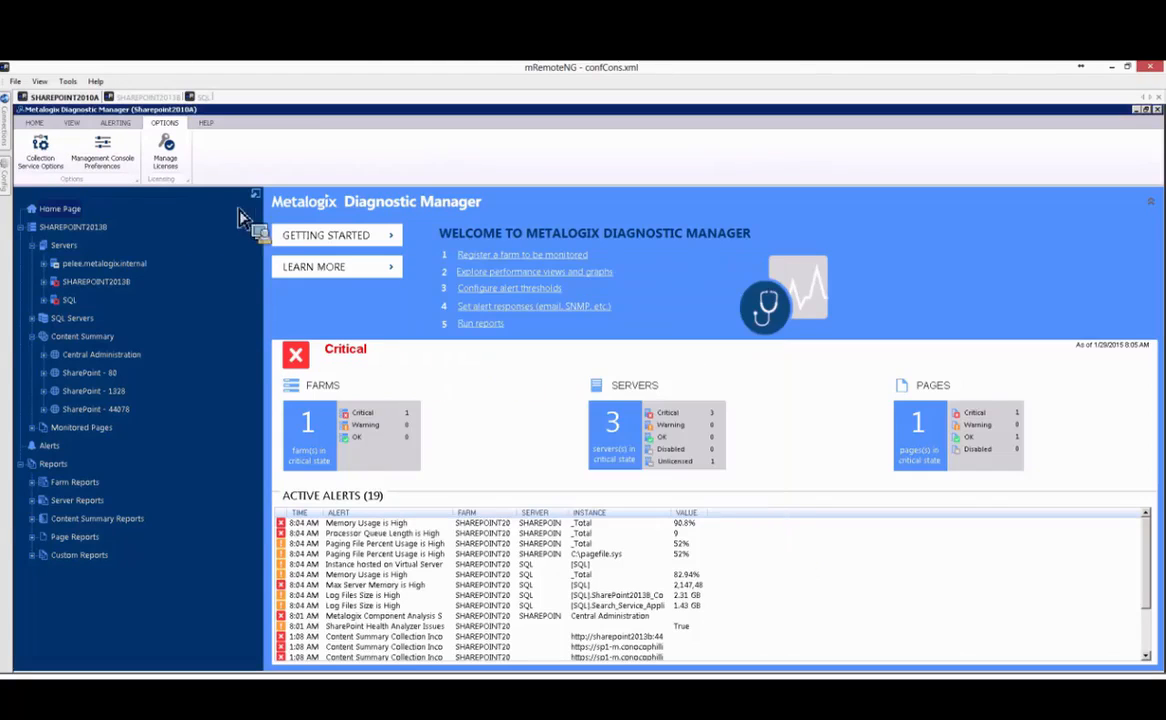
pyautogui.click(42, 162)
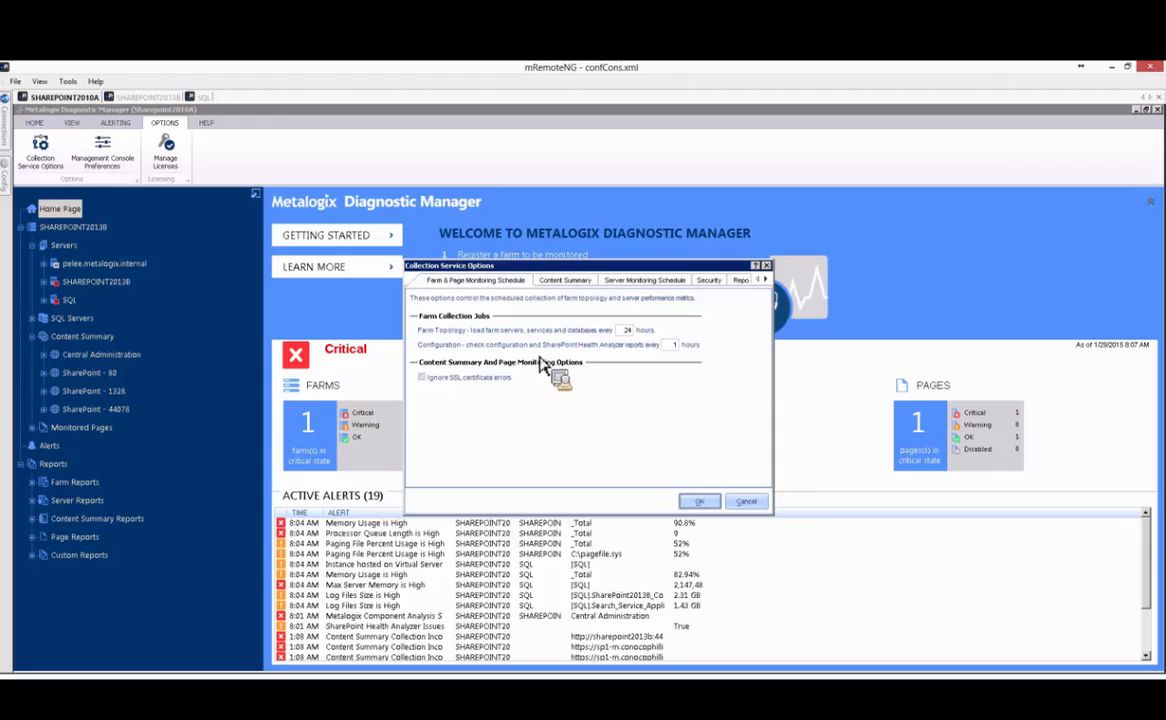
pyautogui.click(565, 281)
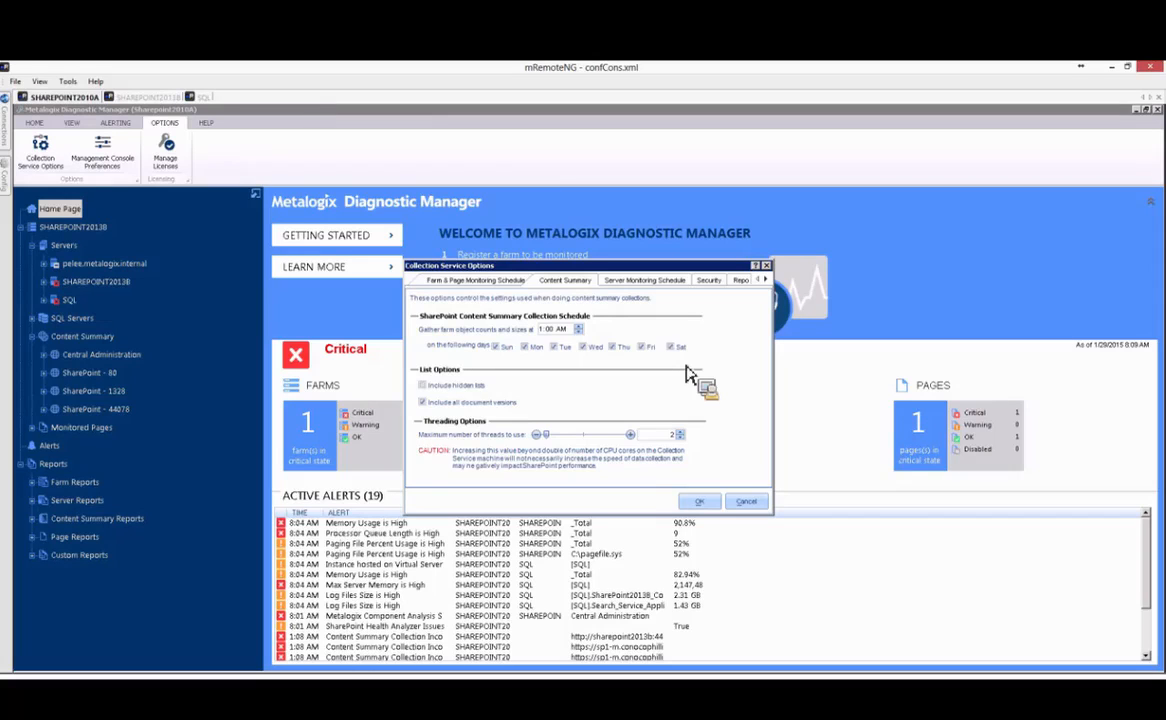
pyautogui.click(526, 347)
pyautogui.click(563, 349)
pyautogui.click(583, 347)
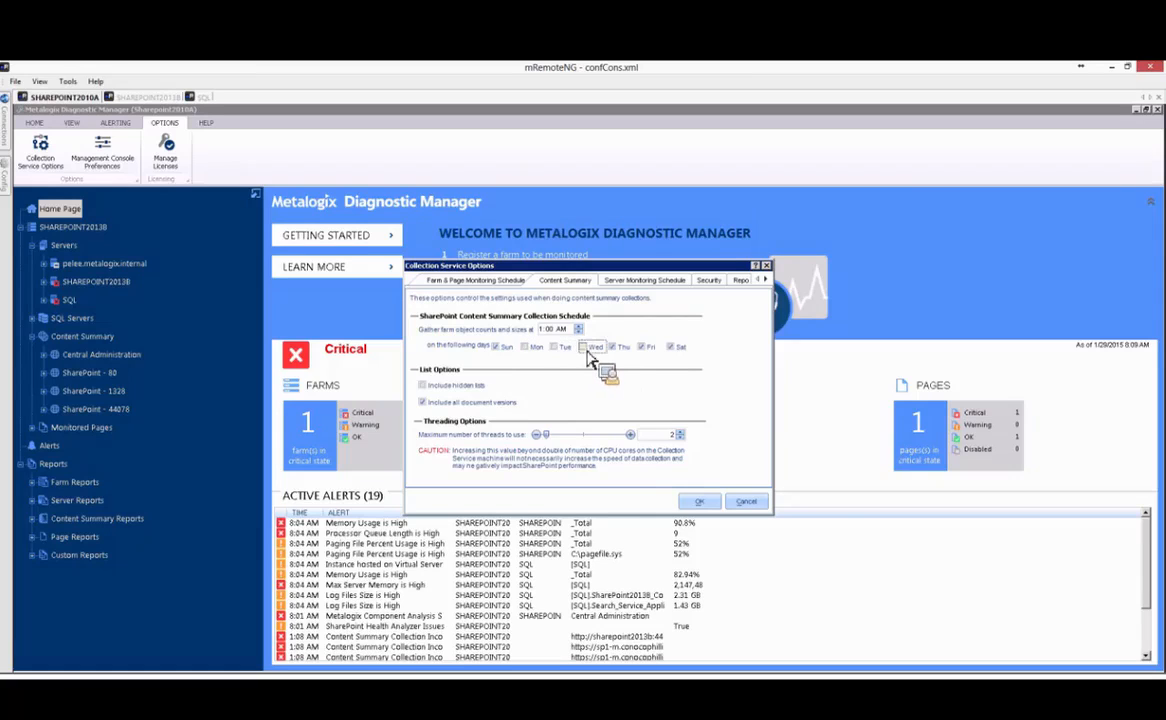
pyautogui.click(612, 347)
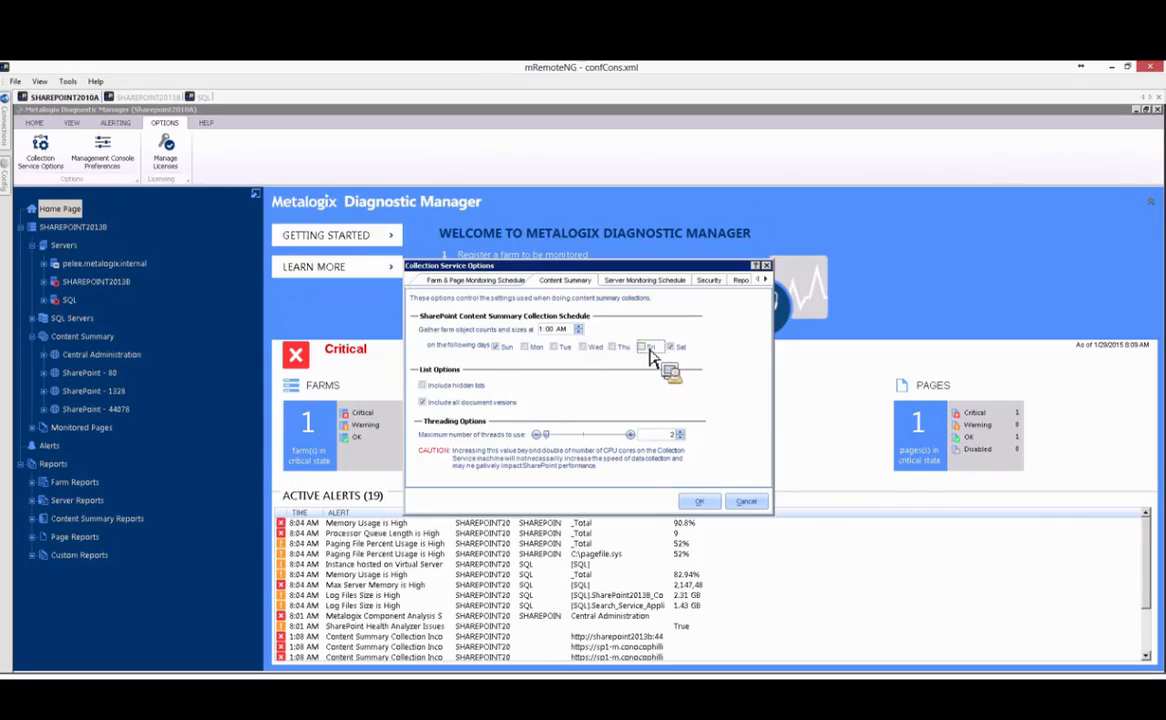
pyautogui.click(641, 347)
pyautogui.click(670, 347)
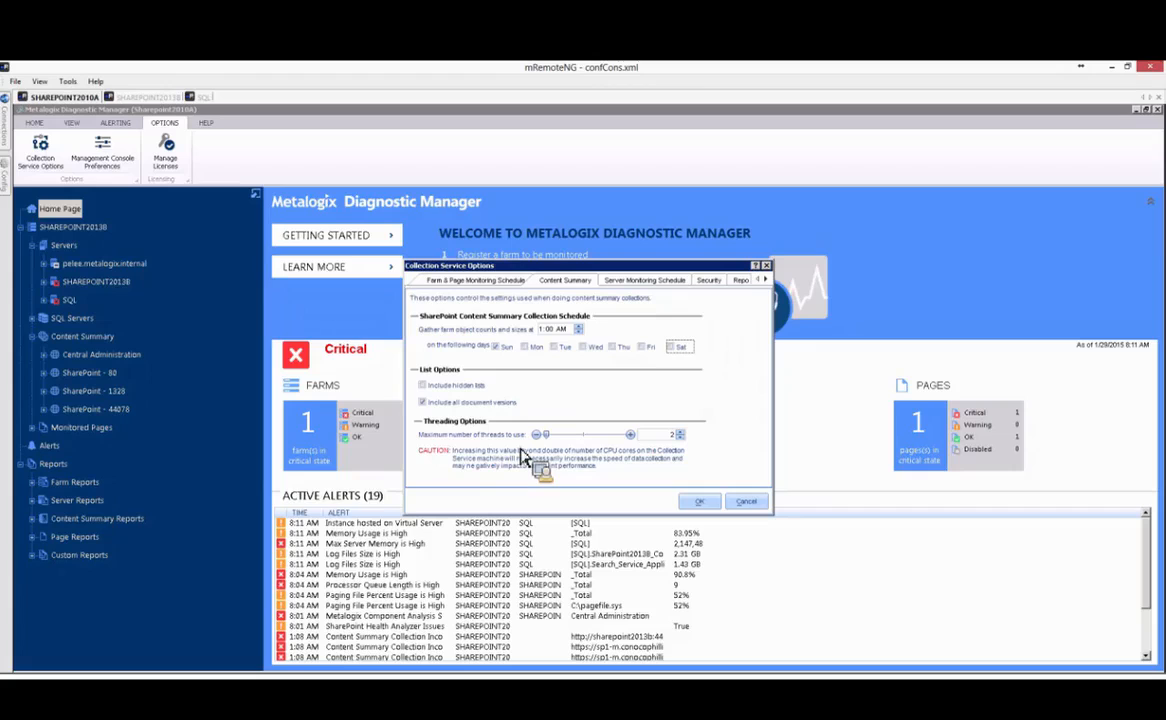
pyautogui.click(700, 501)
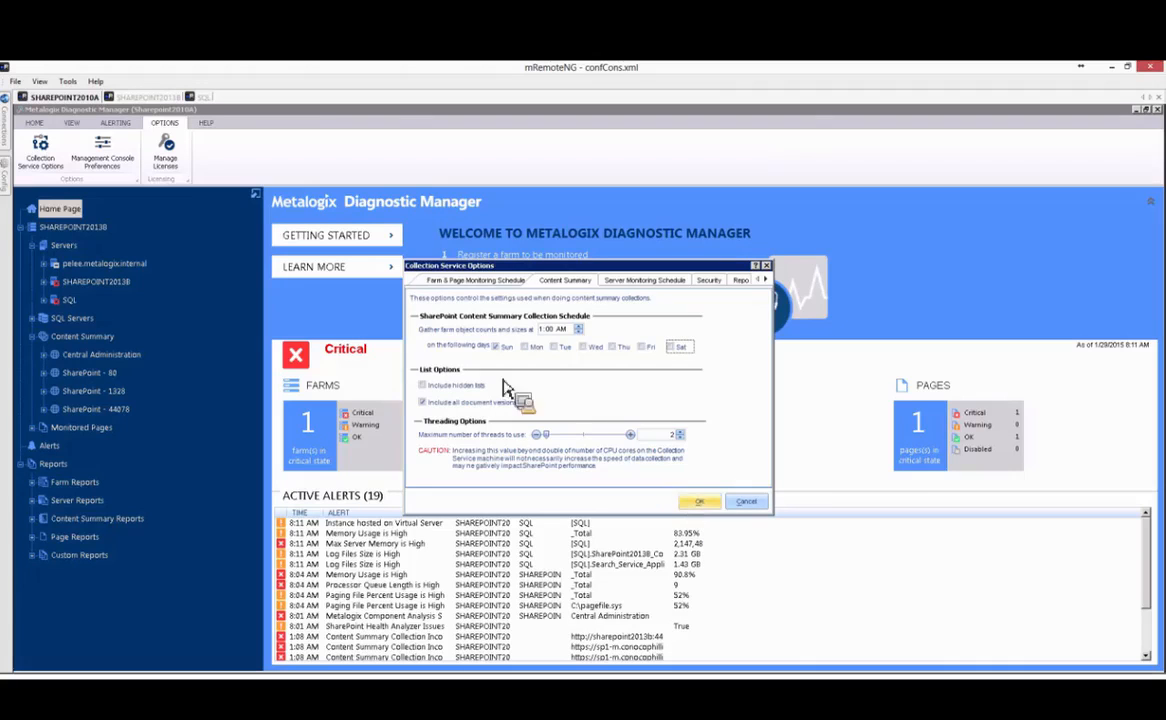
# Check the installed version of Metalogix Diagnostic Manager in its product information
pyautogui.click(205, 122)
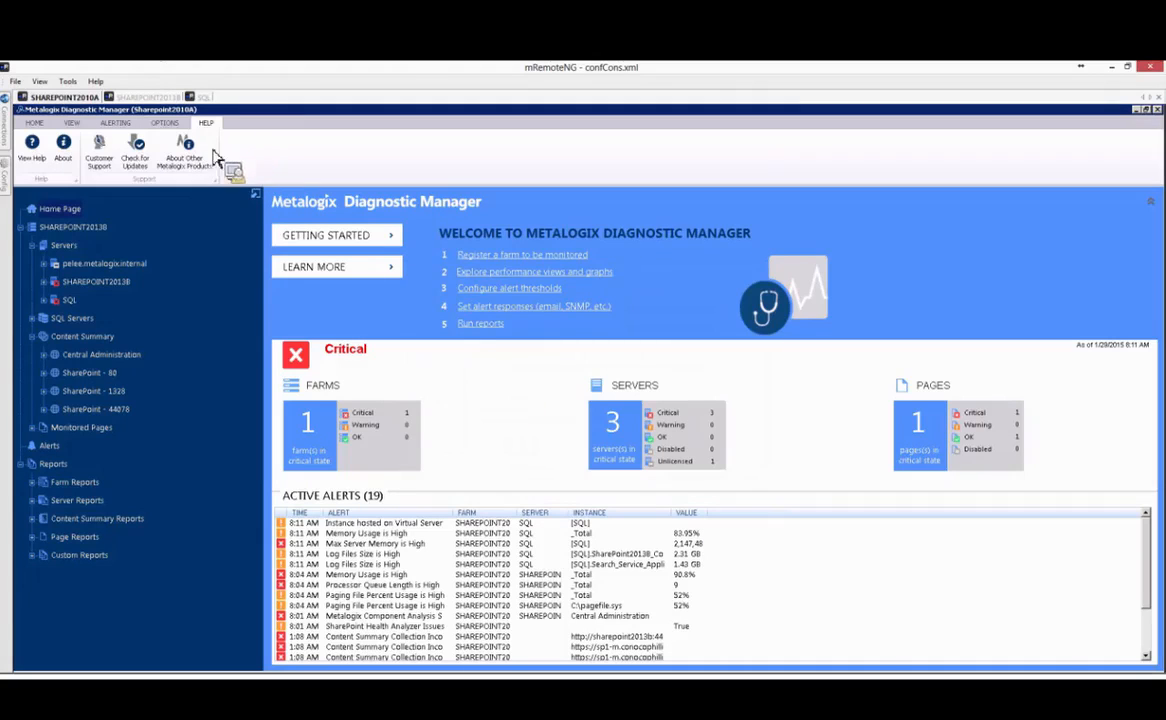
pyautogui.click(63, 155)
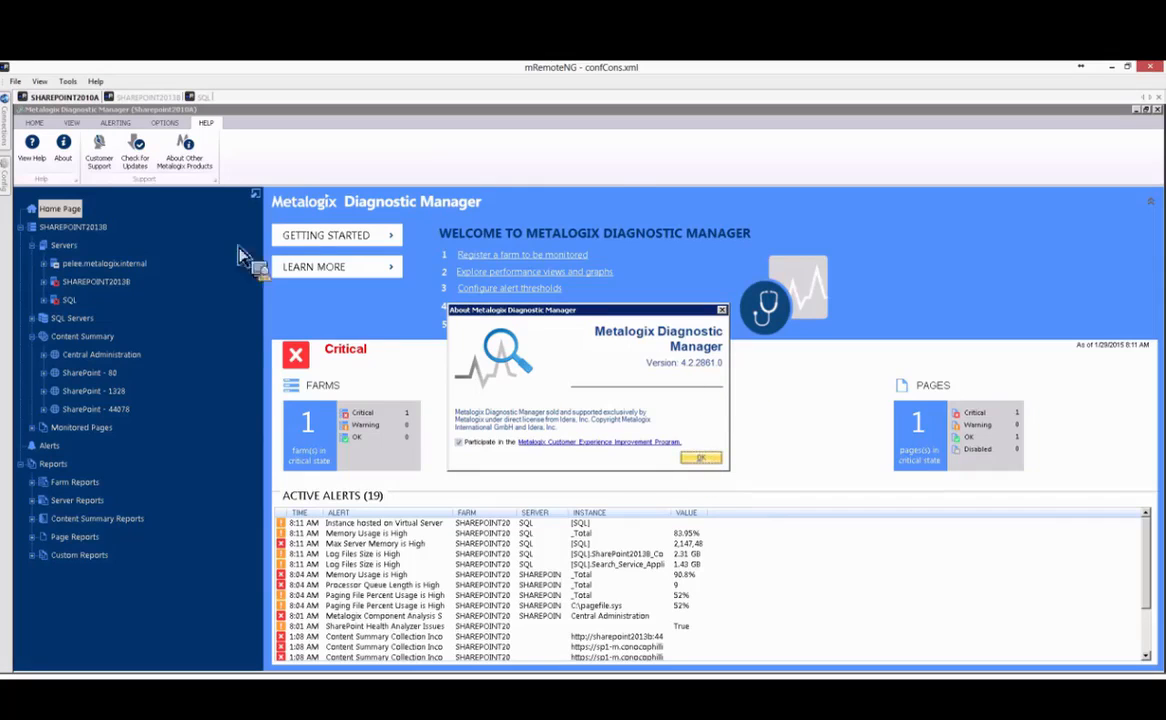
pyautogui.click(700, 457)
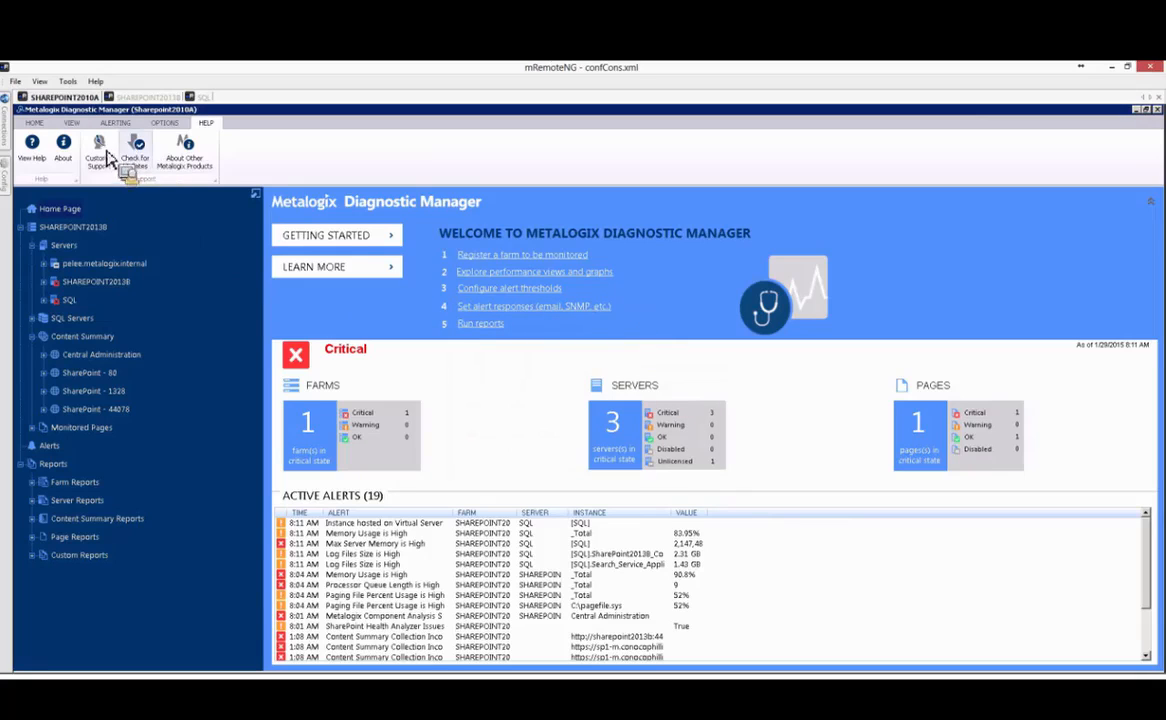
# Review the content summary collection schedule in the Collection Service Options and close it without changes
pyautogui.click(164, 123)
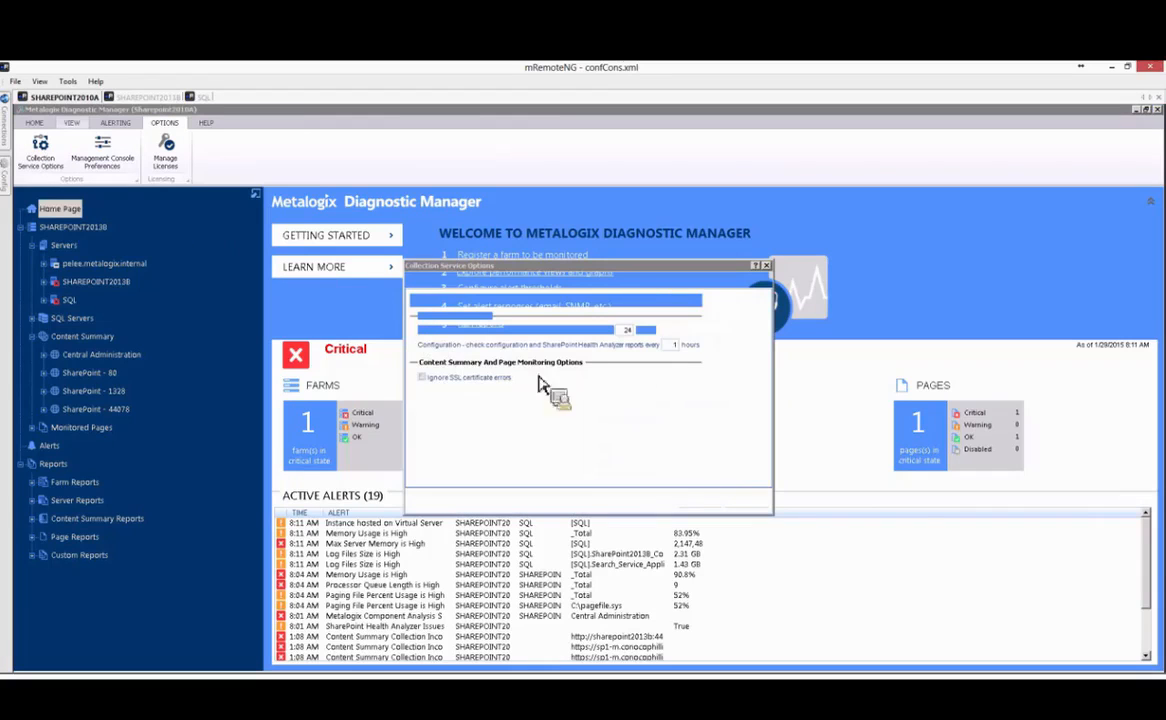
pyautogui.click(562, 281)
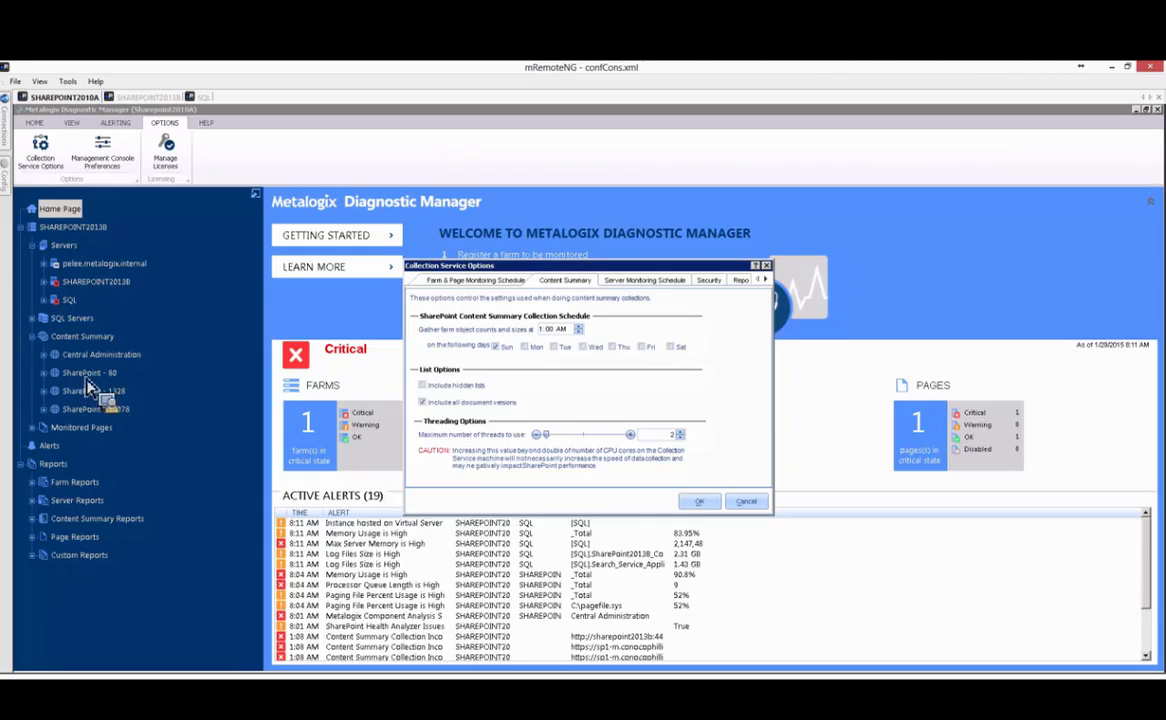
pyautogui.click(746, 502)
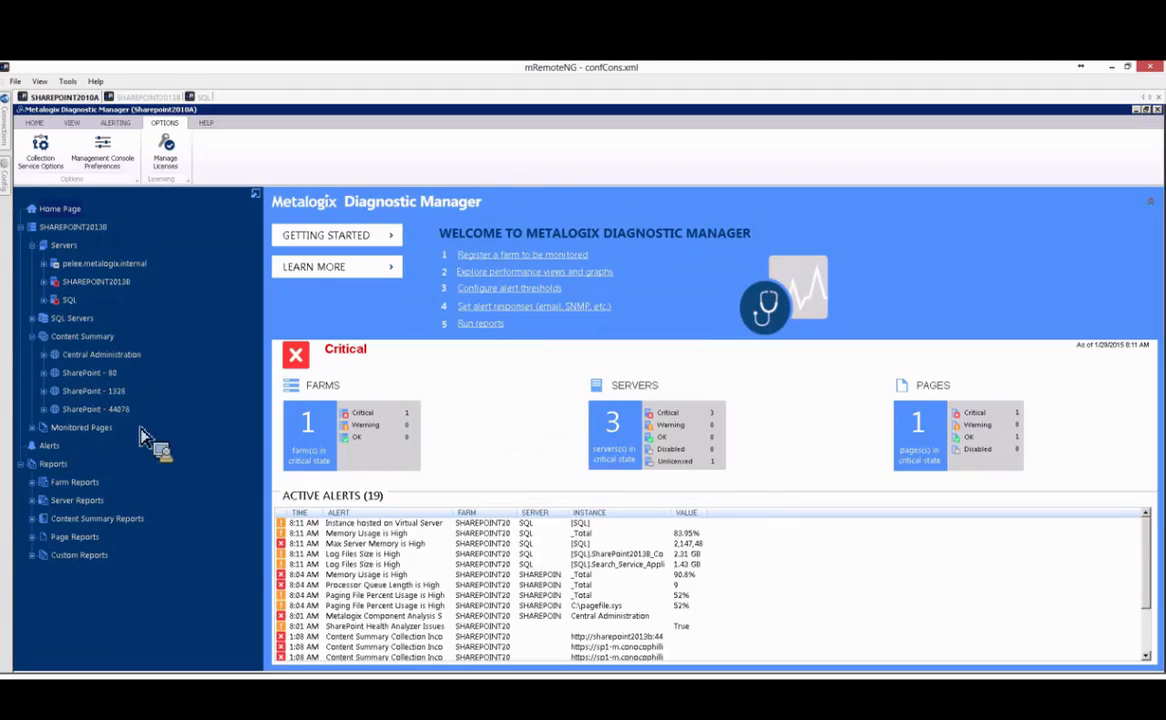
# View the content summary of the SharePoint - 80 web application and its available actions
pyautogui.moveTo(170, 333); pyautogui.dragTo(88, 383)
pyautogui.click(88, 378)
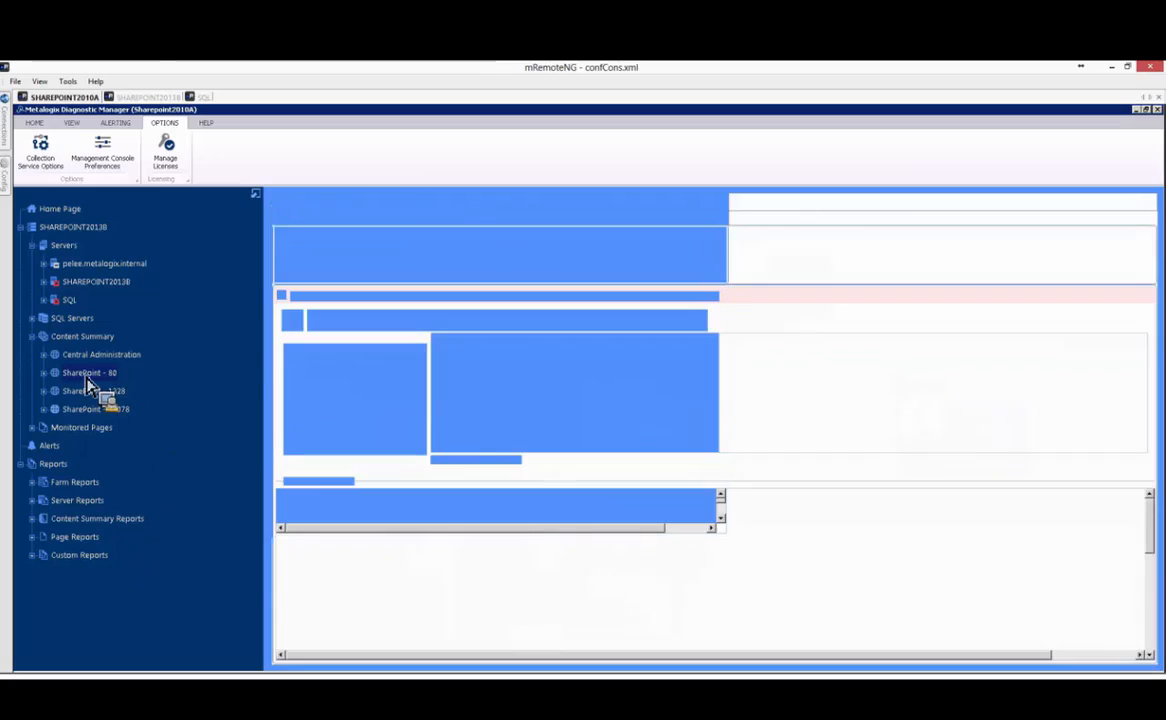
pyautogui.rightClick(91, 380)
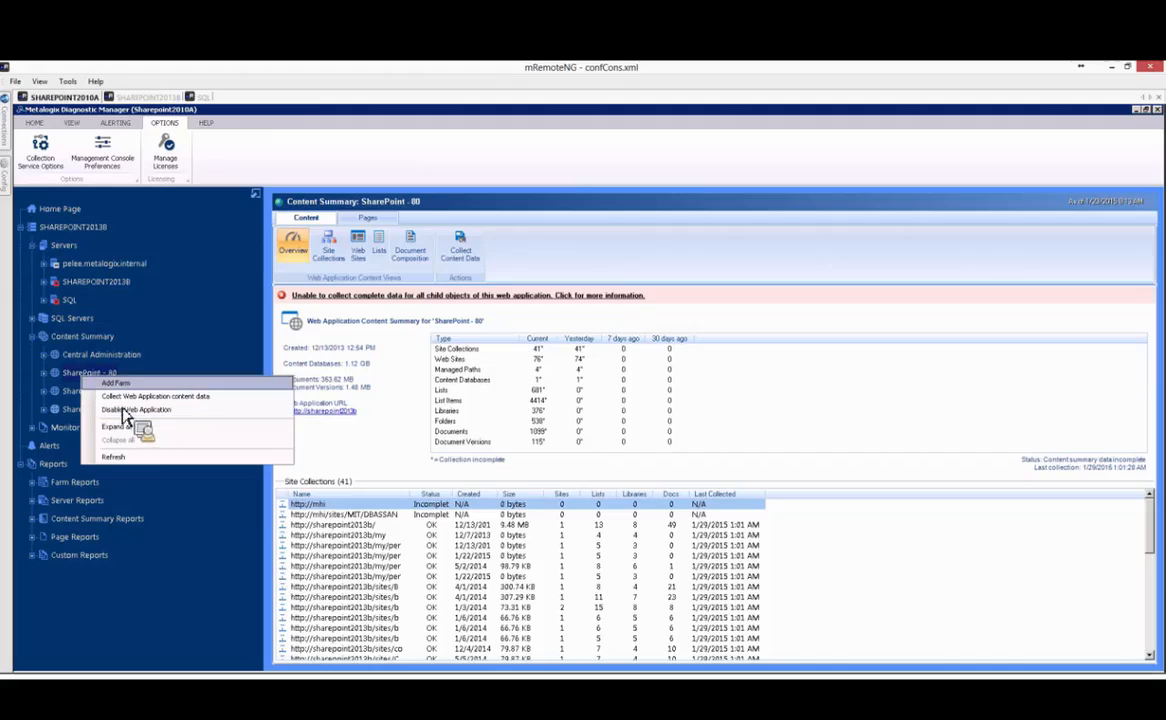
# Disable monitoring of the Central Administration web application and confirm deletion of its collected data
pyautogui.click(102, 358)
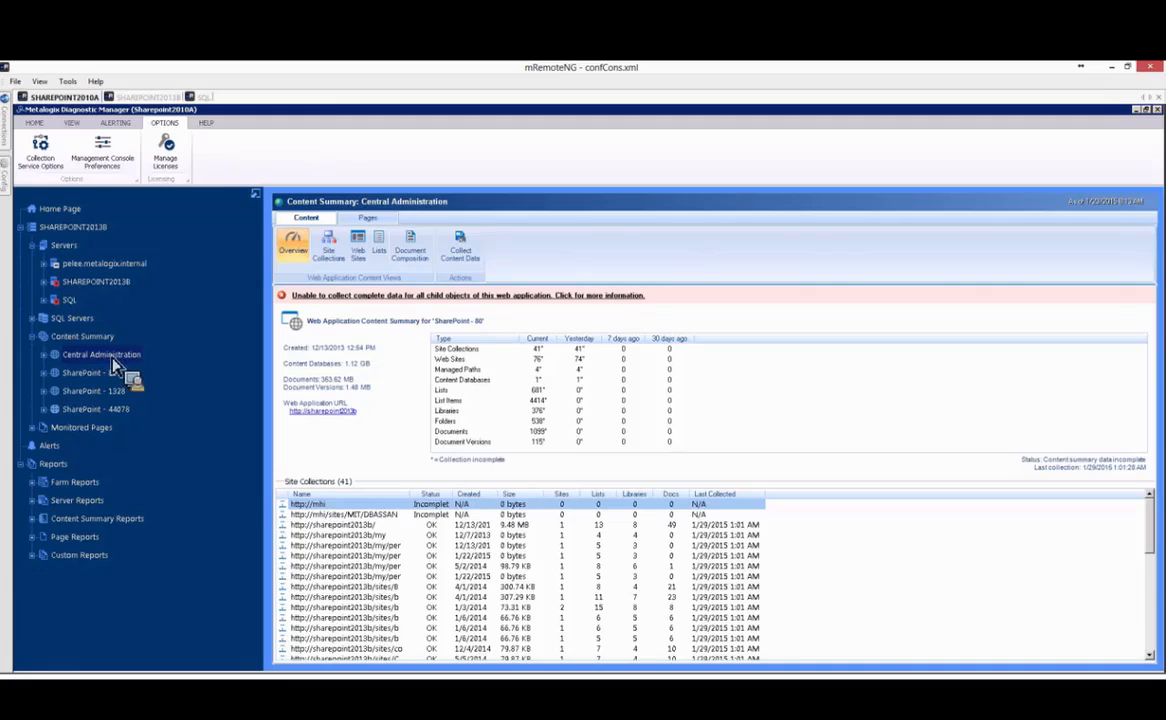
pyautogui.rightClick(127, 360)
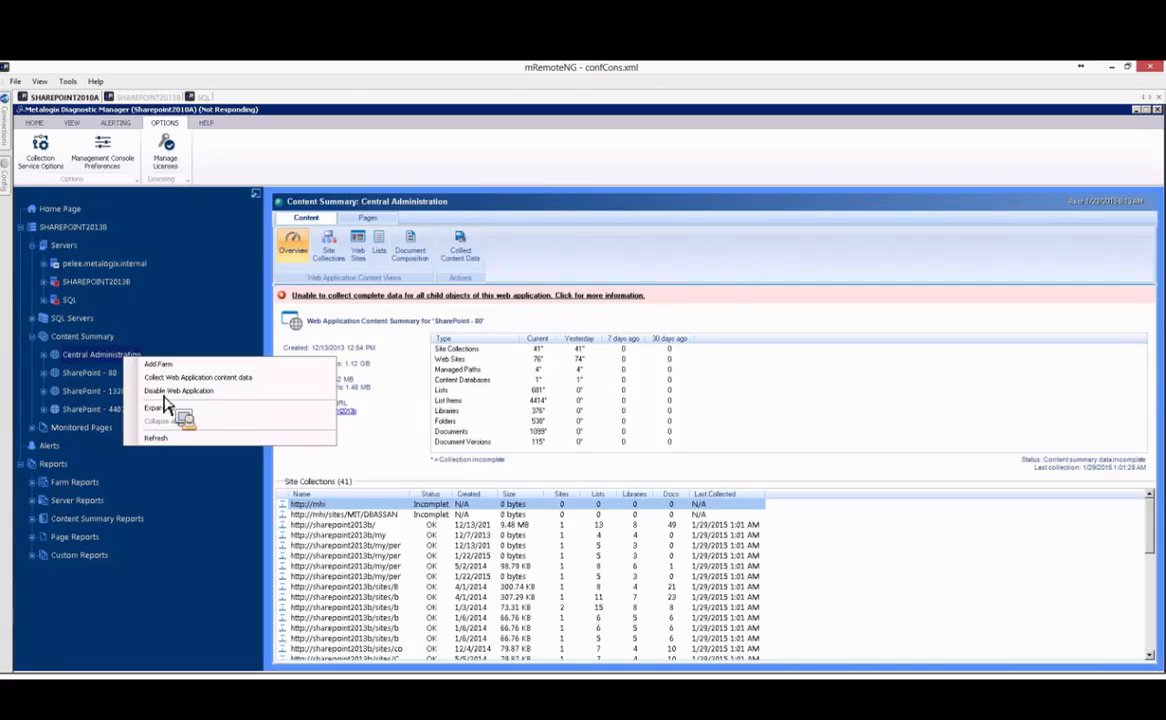
pyautogui.click(166, 394)
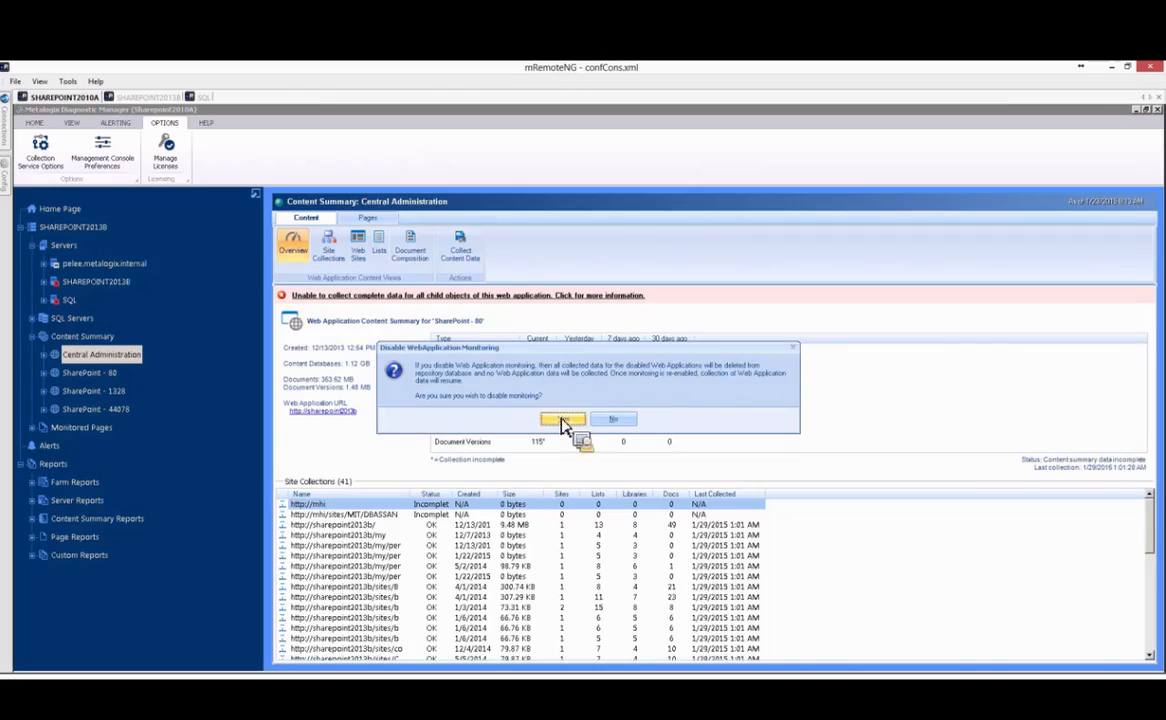
pyautogui.click(557, 423)
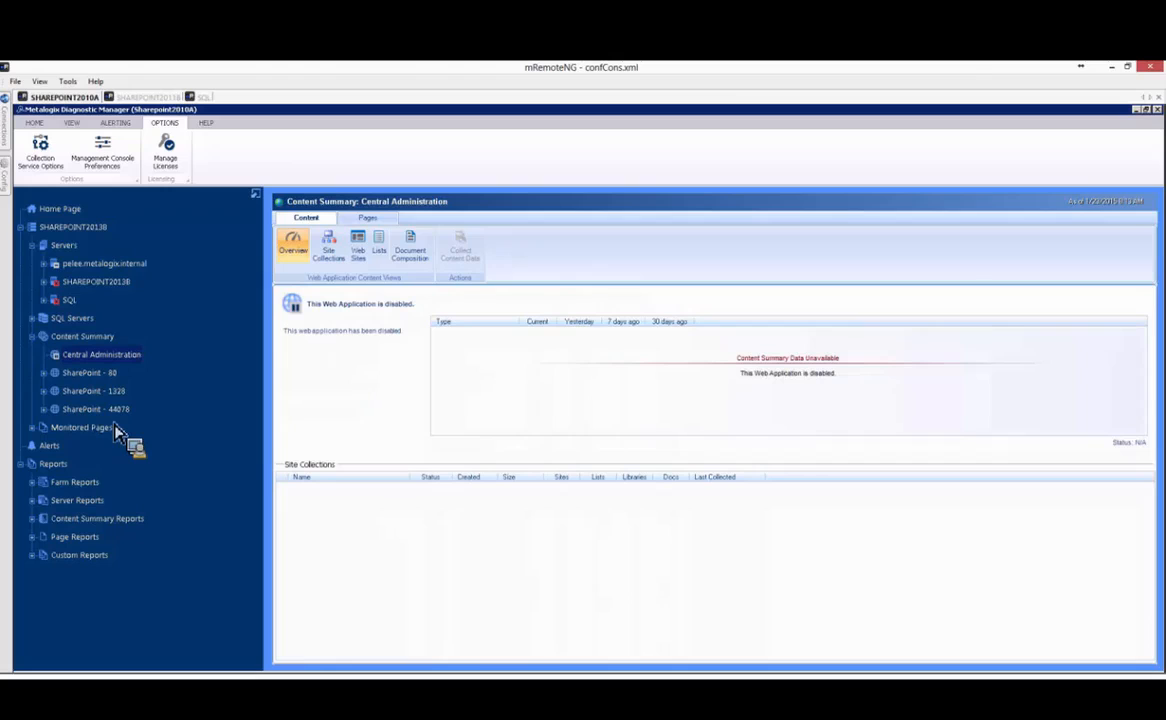
# Return to the SharePoint - 80 content summary and check its web application actions without running any
pyautogui.click(92, 377)
pyautogui.rightClick(104, 385)
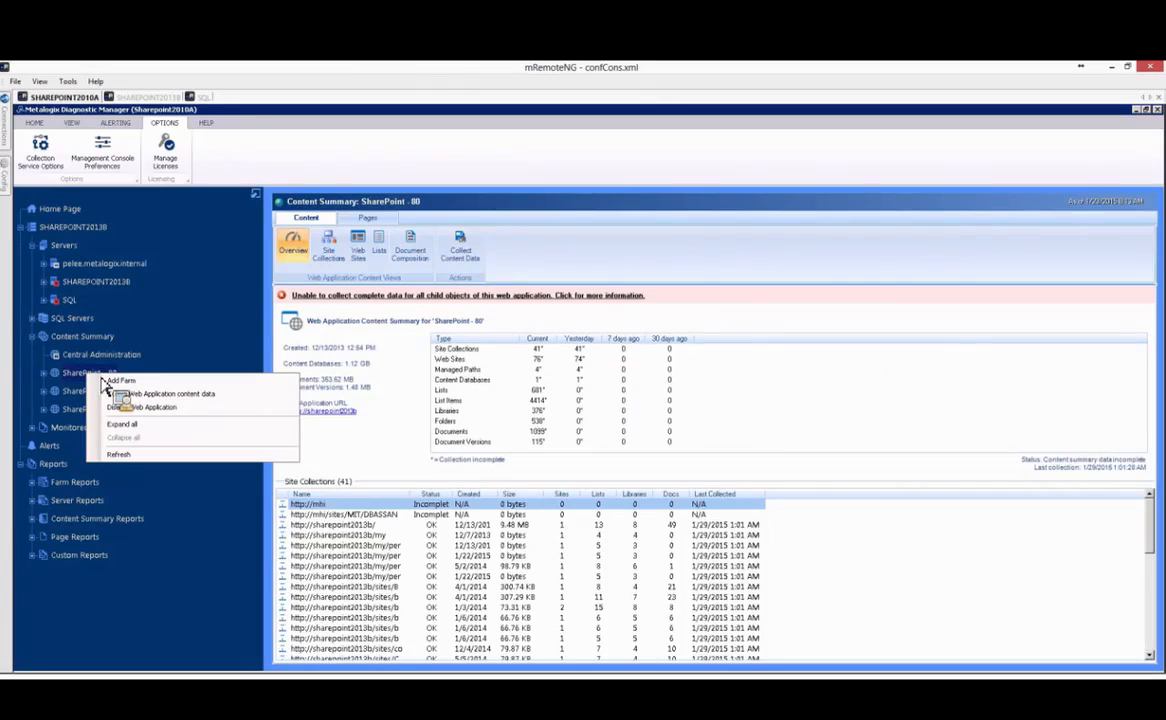
pyautogui.click(788, 282)
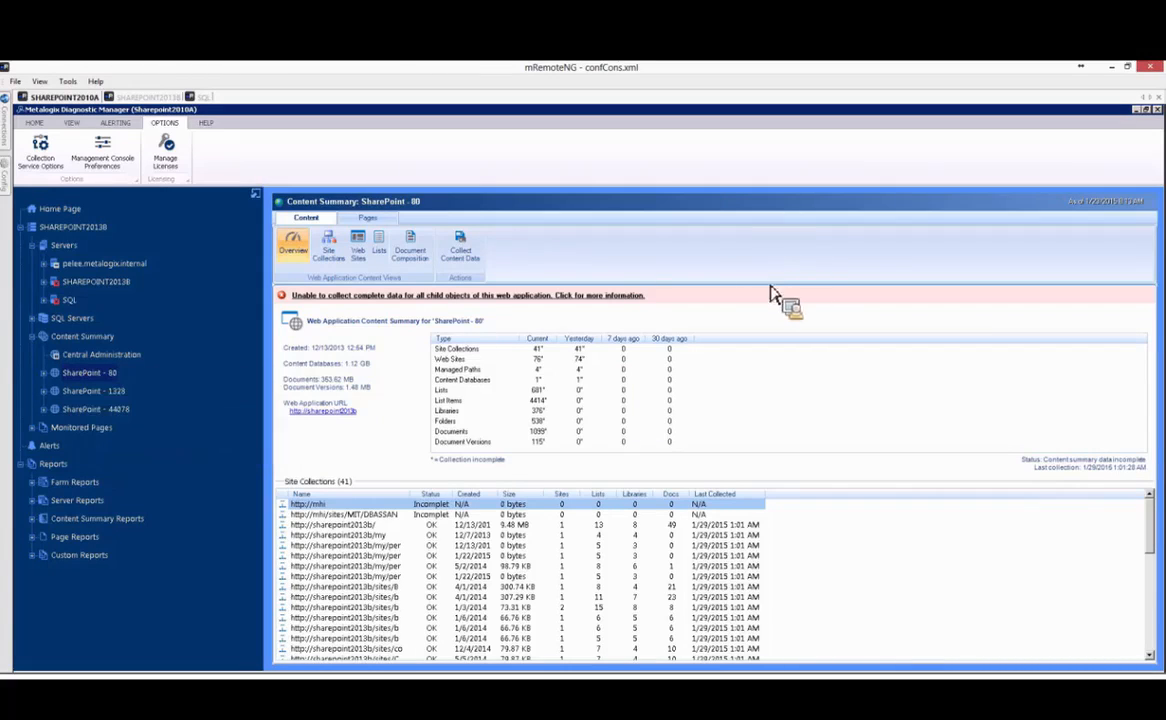
# Review the content summary threading options and the server monitoring schedule in the Collection Service Options
pyautogui.click(40, 148)
pyautogui.moveTo(383, 258); pyautogui.dragTo(573, 297)
pyautogui.click(571, 287)
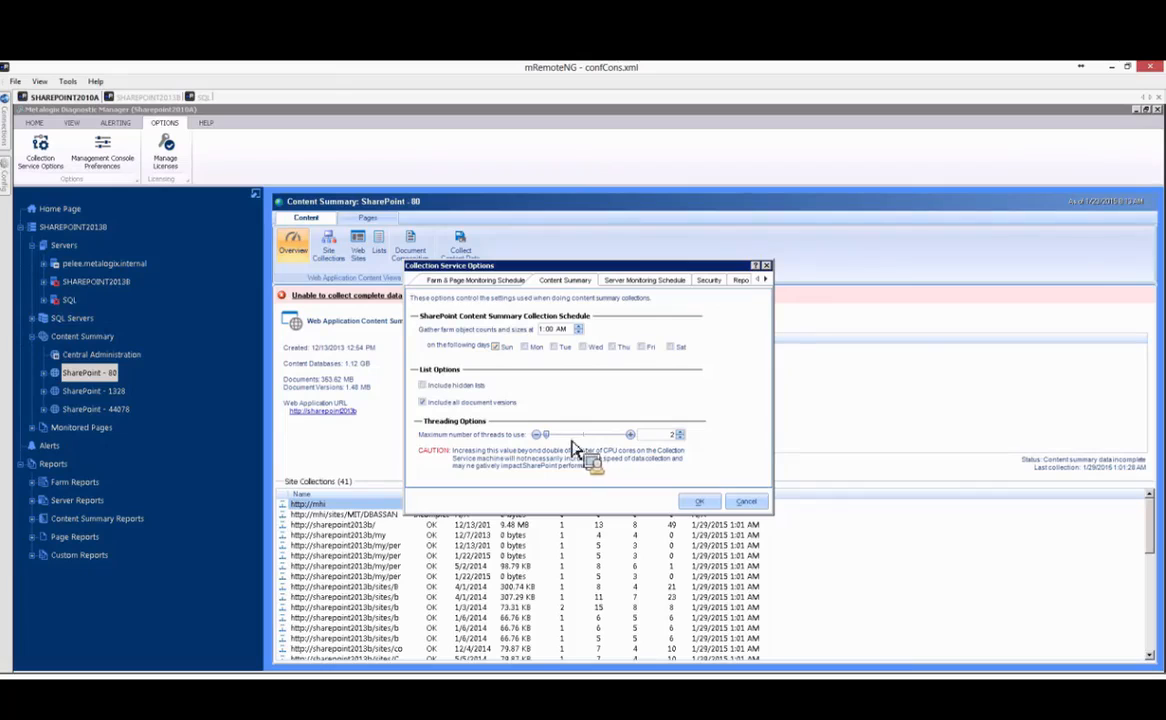
pyautogui.click(645, 284)
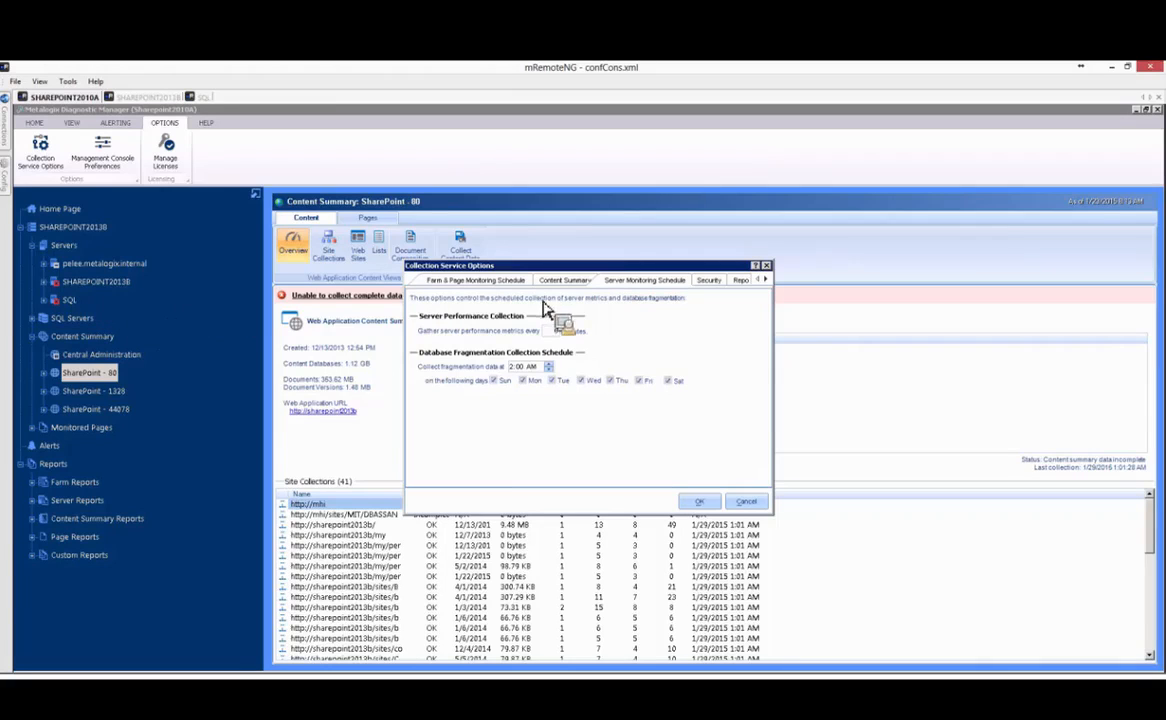
pyautogui.moveTo(562, 340); pyautogui.dragTo(490, 366)
# Try restricting collection service access to specific users and groups, and restore access for all users
pyautogui.click(705, 281)
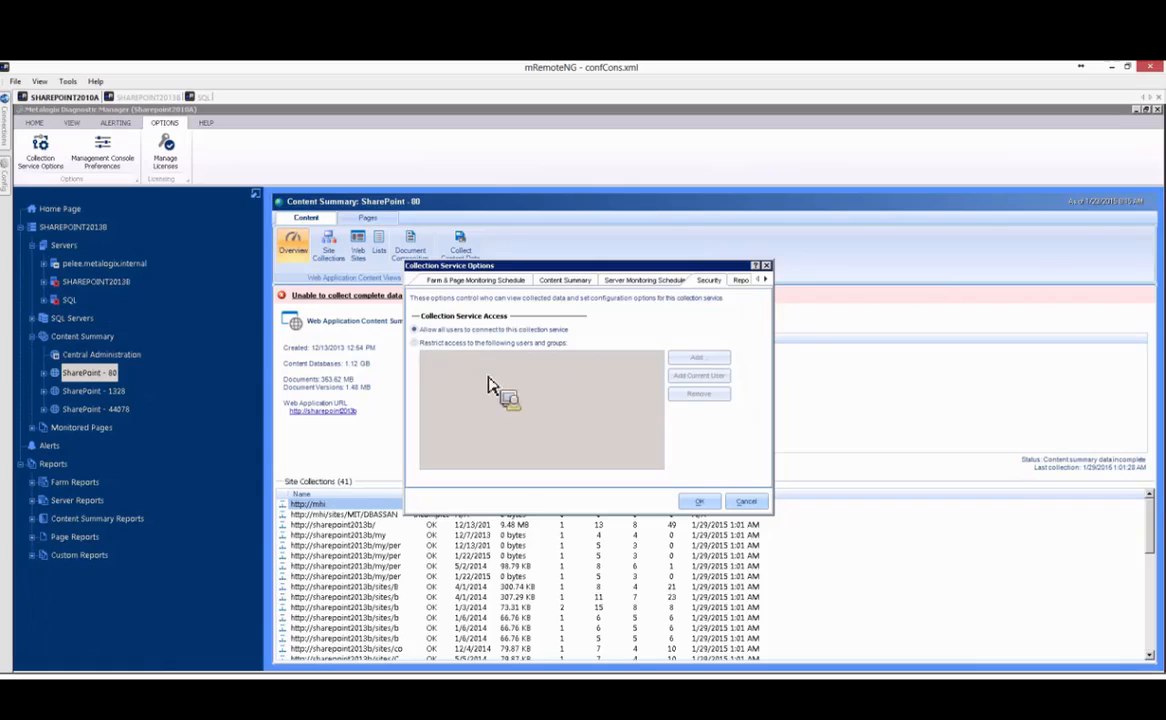
pyautogui.click(446, 343)
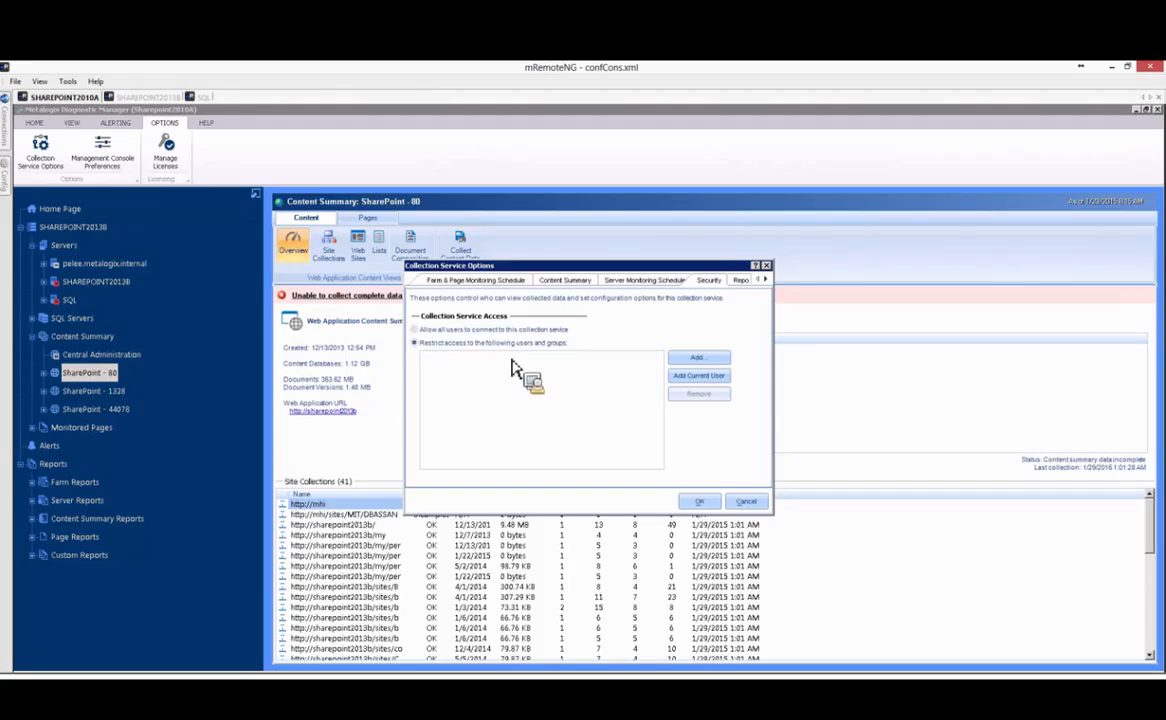
pyautogui.click(463, 330)
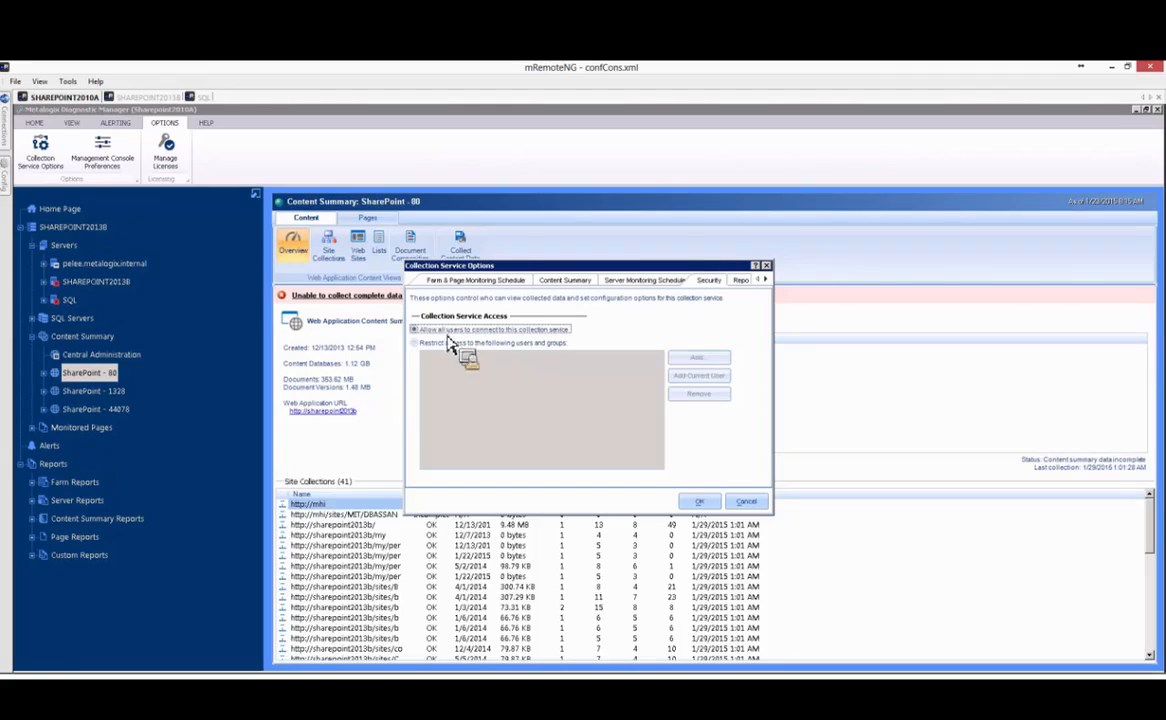
# Review the repository maintenance settings and the ULS log gathering and synchronization options, including the trace log timer job
pyautogui.click(742, 280)
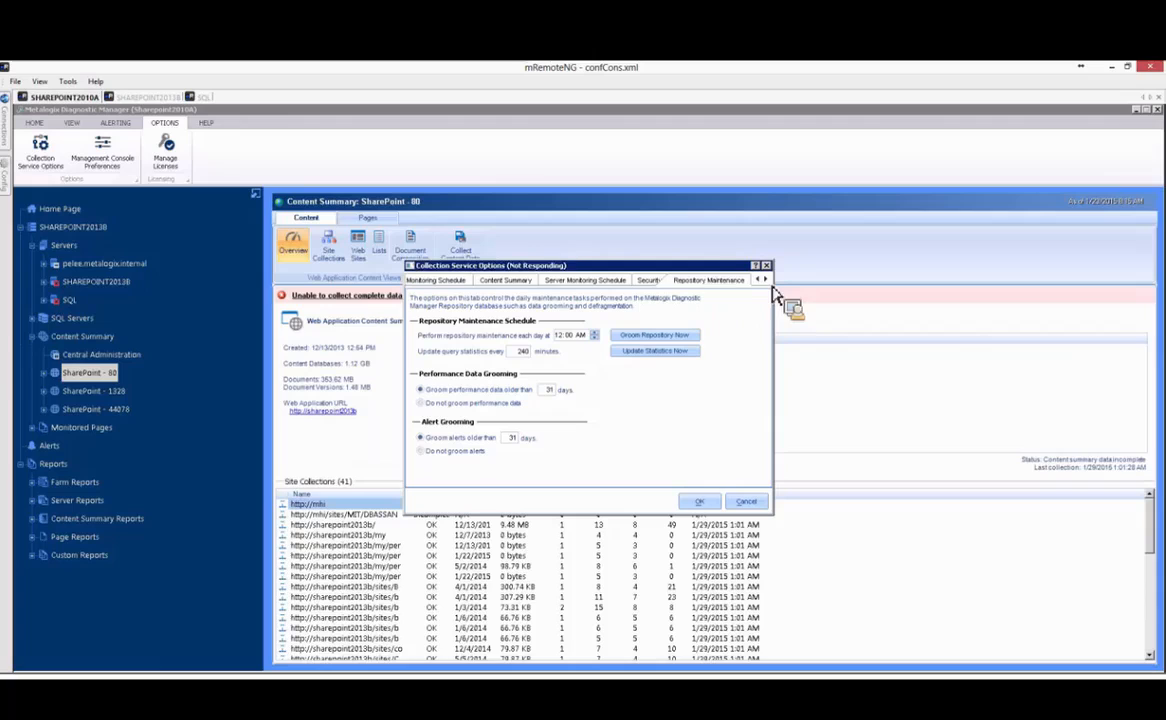
pyautogui.click(767, 281)
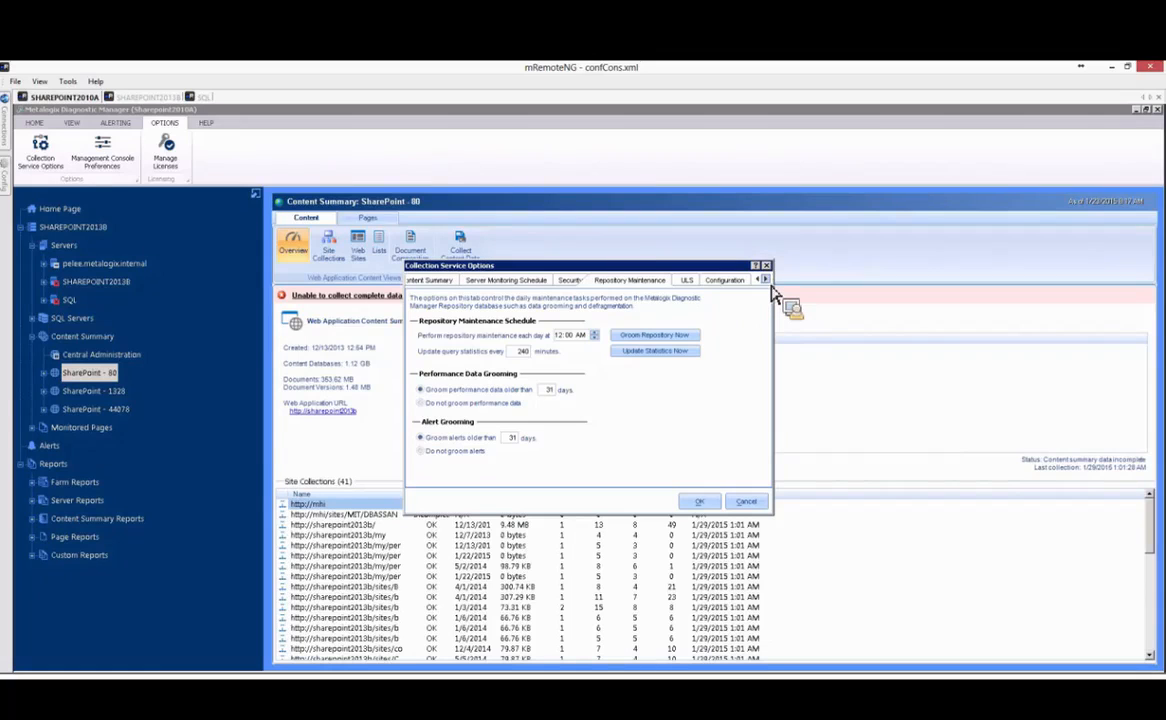
pyautogui.click(687, 281)
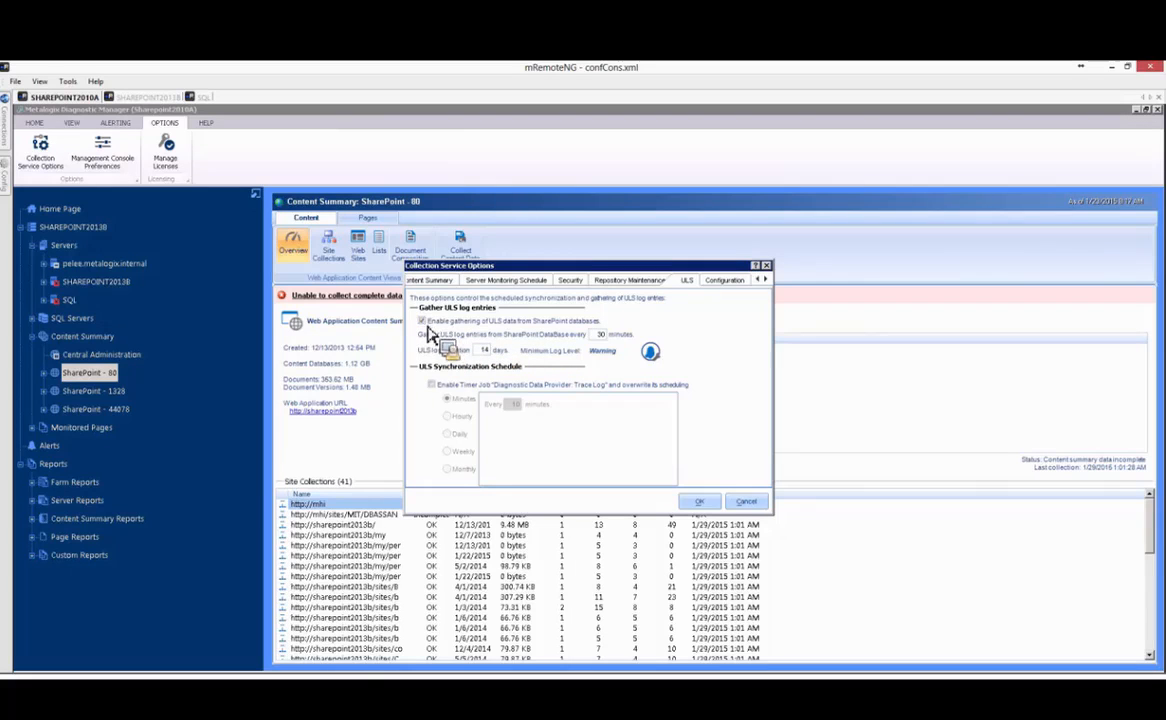
pyautogui.click(432, 385)
pyautogui.click(600, 433)
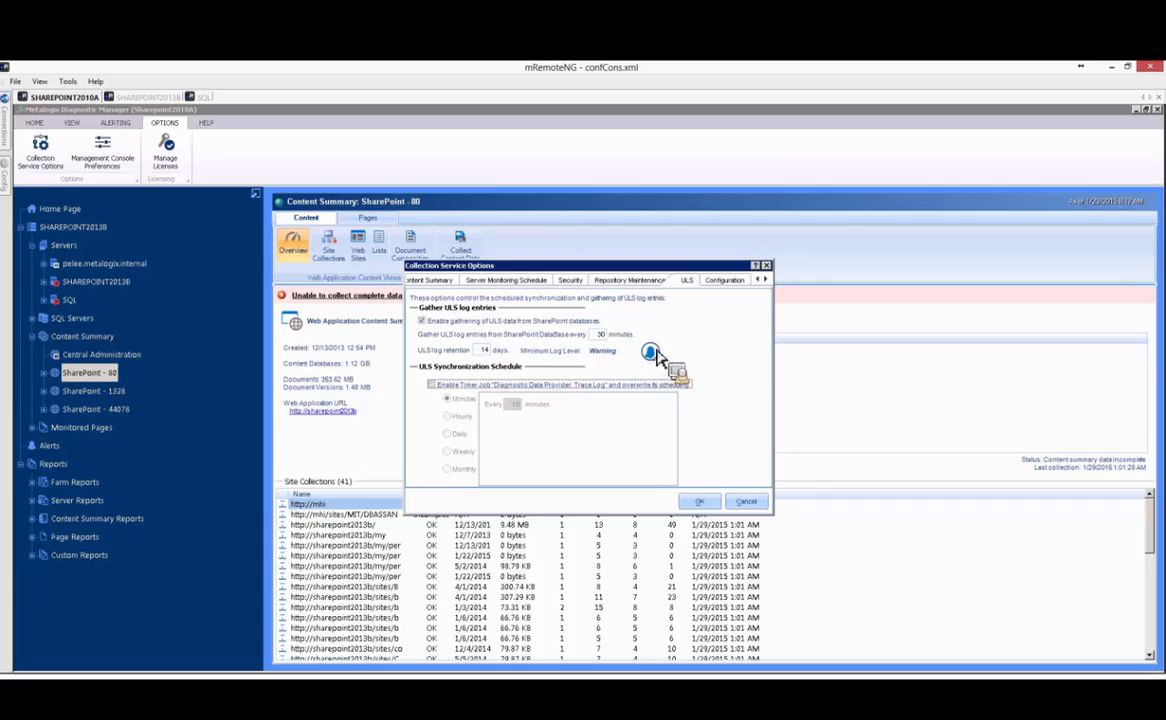
# Copy the collection service's diagnostic configuration information and close the Collection Service Options with the settings accepted
pyautogui.click(724, 281)
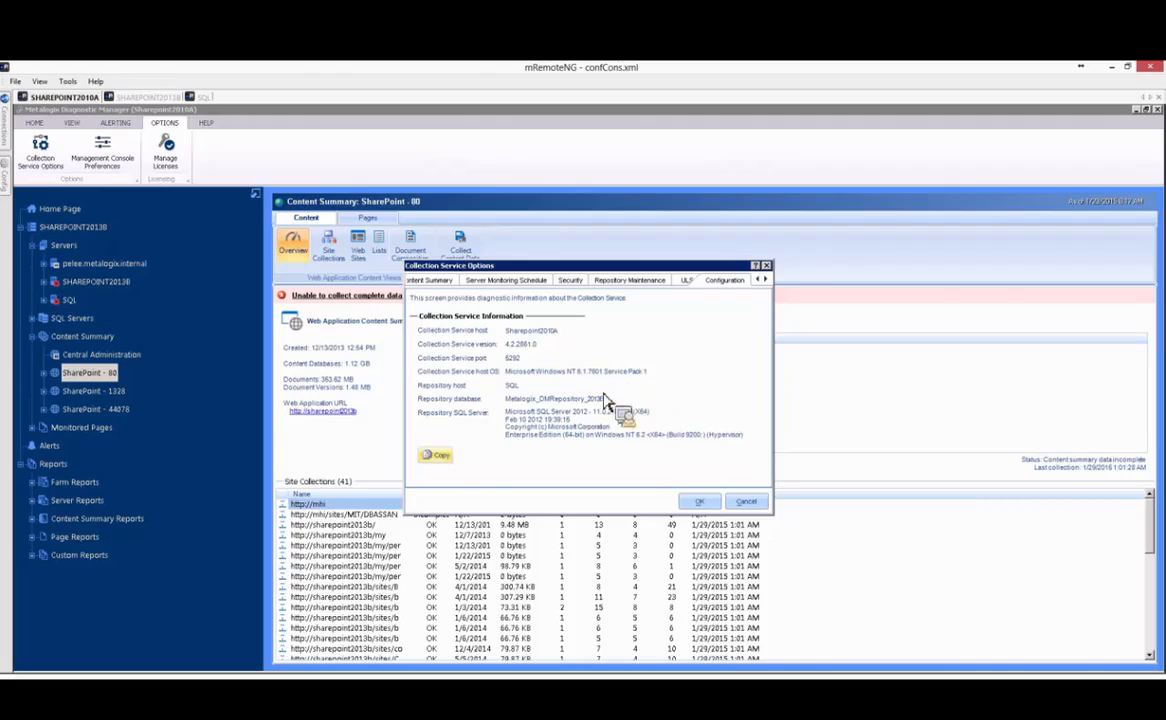
pyautogui.click(438, 456)
pyautogui.click(702, 500)
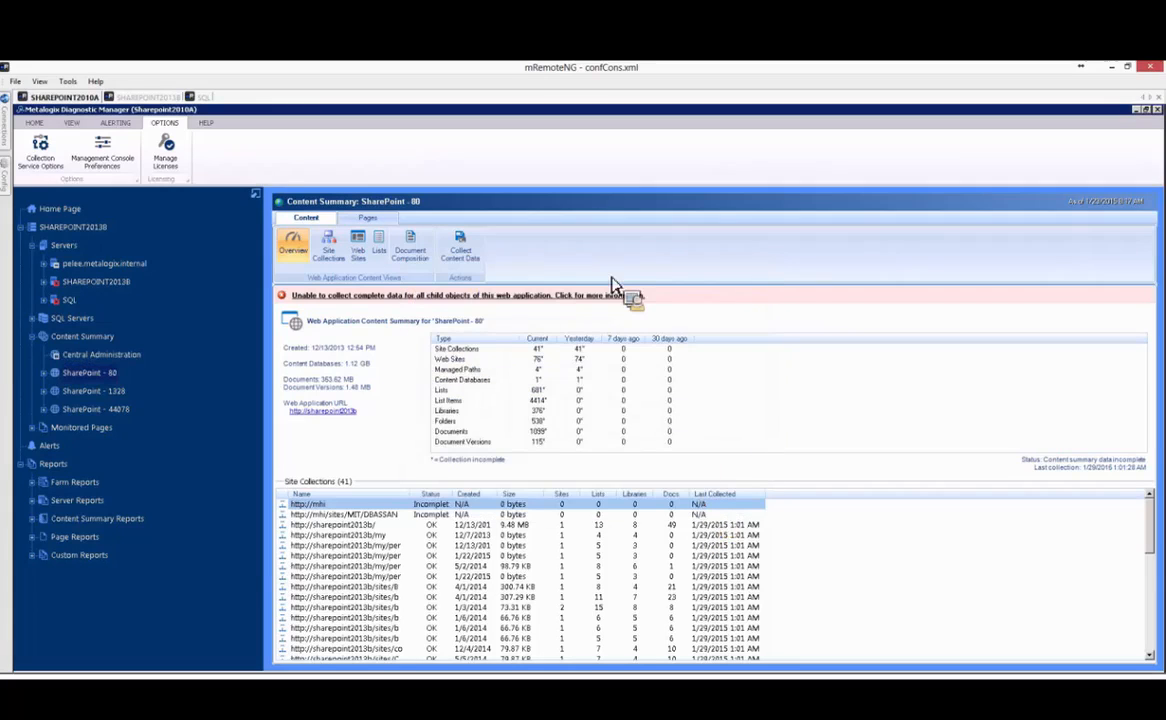
# Review the Management Console Preferences and the farm's server license assignments, closing each dialog without changes
pyautogui.click(110, 155)
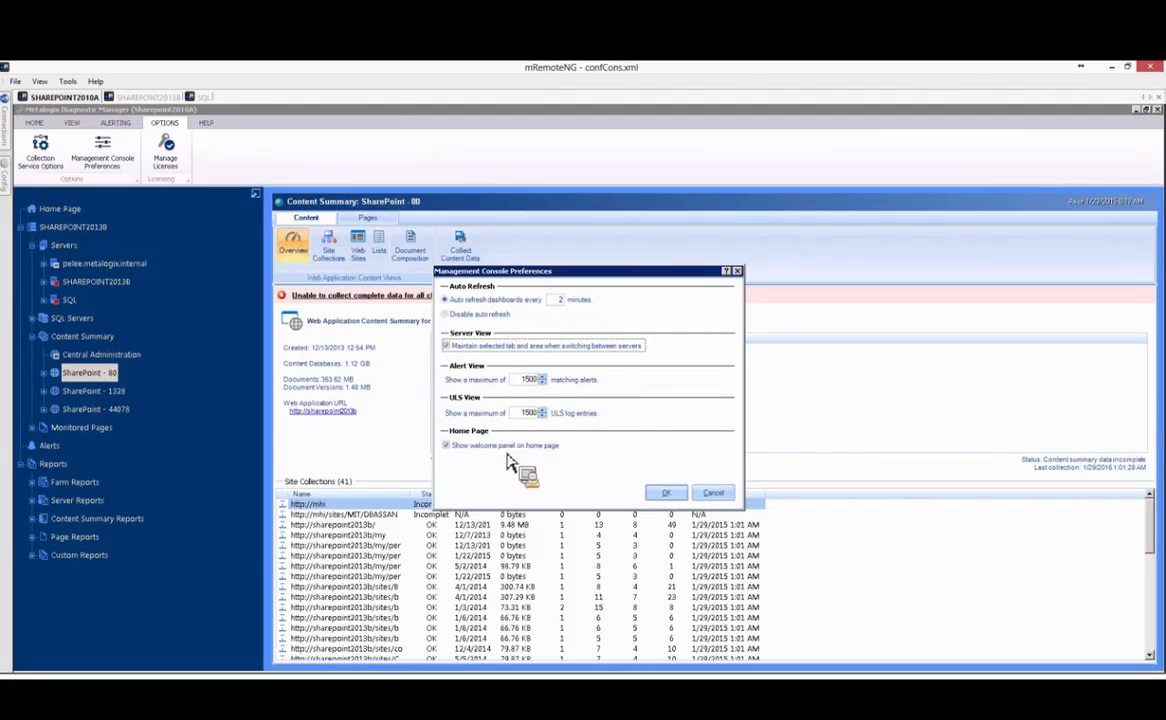
pyautogui.click(665, 493)
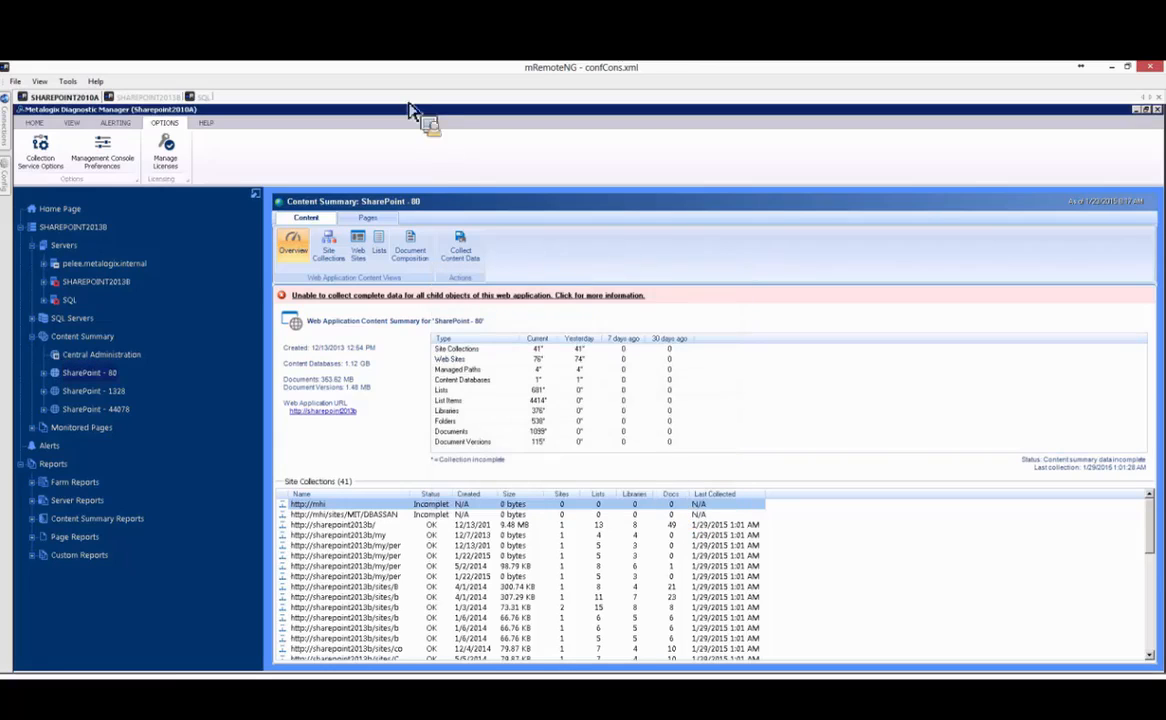
pyautogui.click(165, 150)
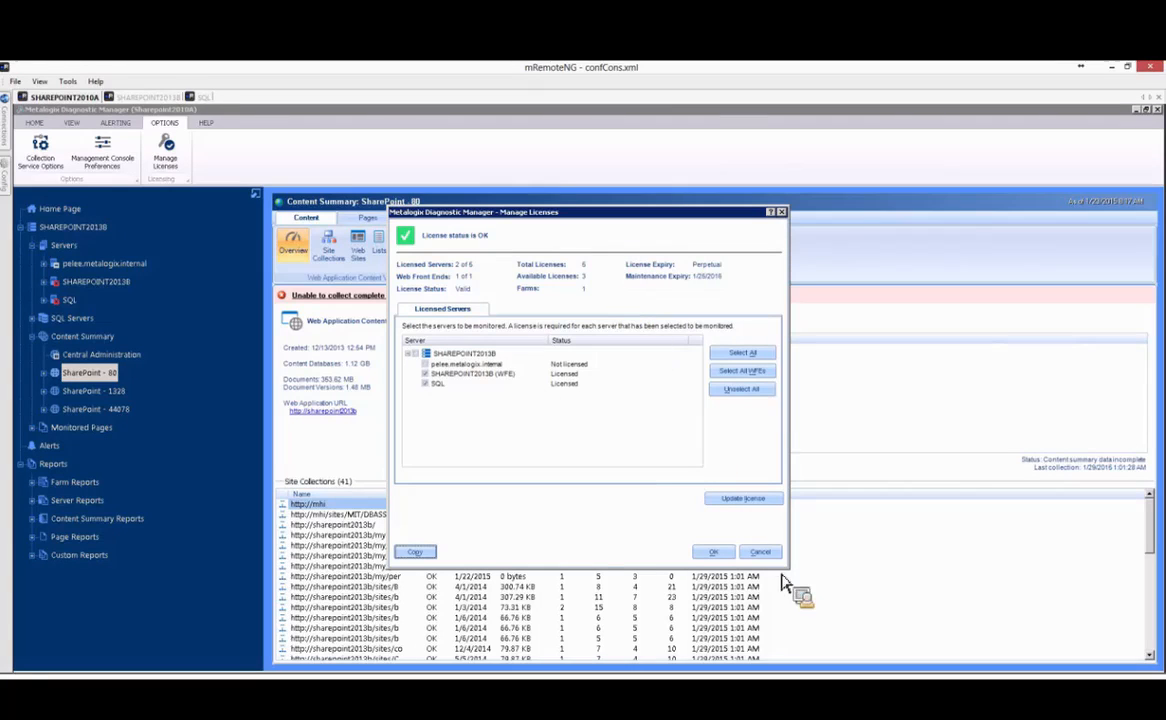
pyautogui.click(715, 556)
pyautogui.click(758, 552)
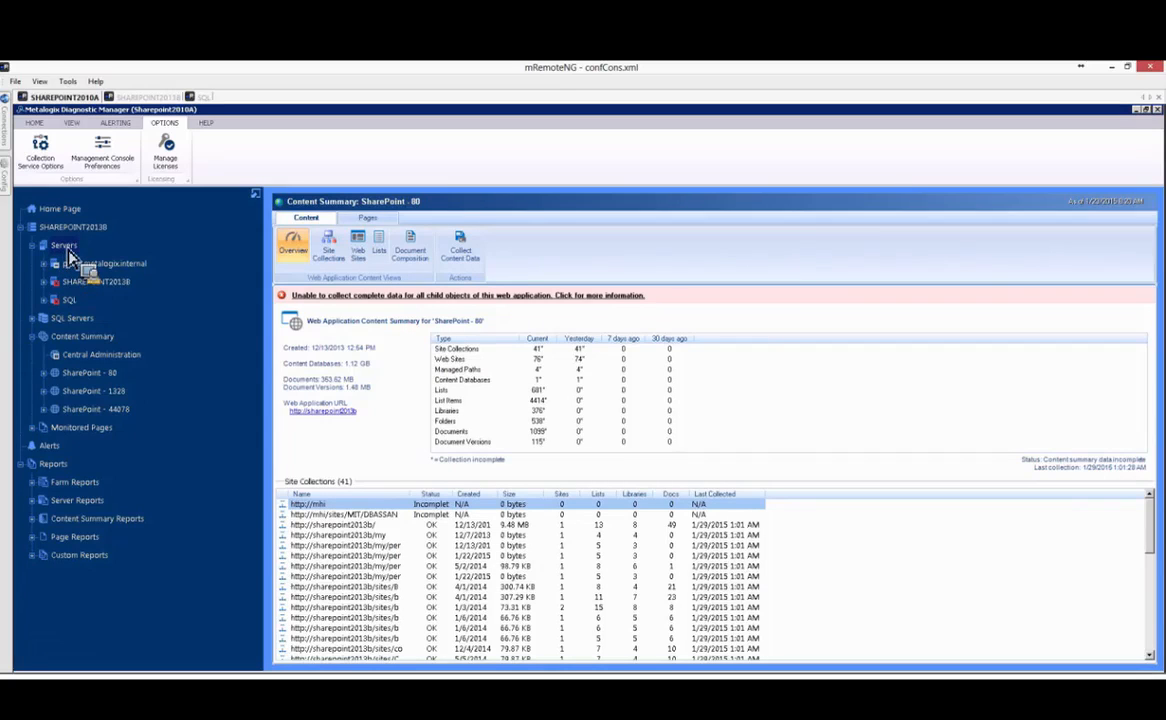
# Add SHAREPOINT2010A as an additional monitored server under the SHAREPOINT2013B farm's Servers
pyautogui.rightClick(70, 256)
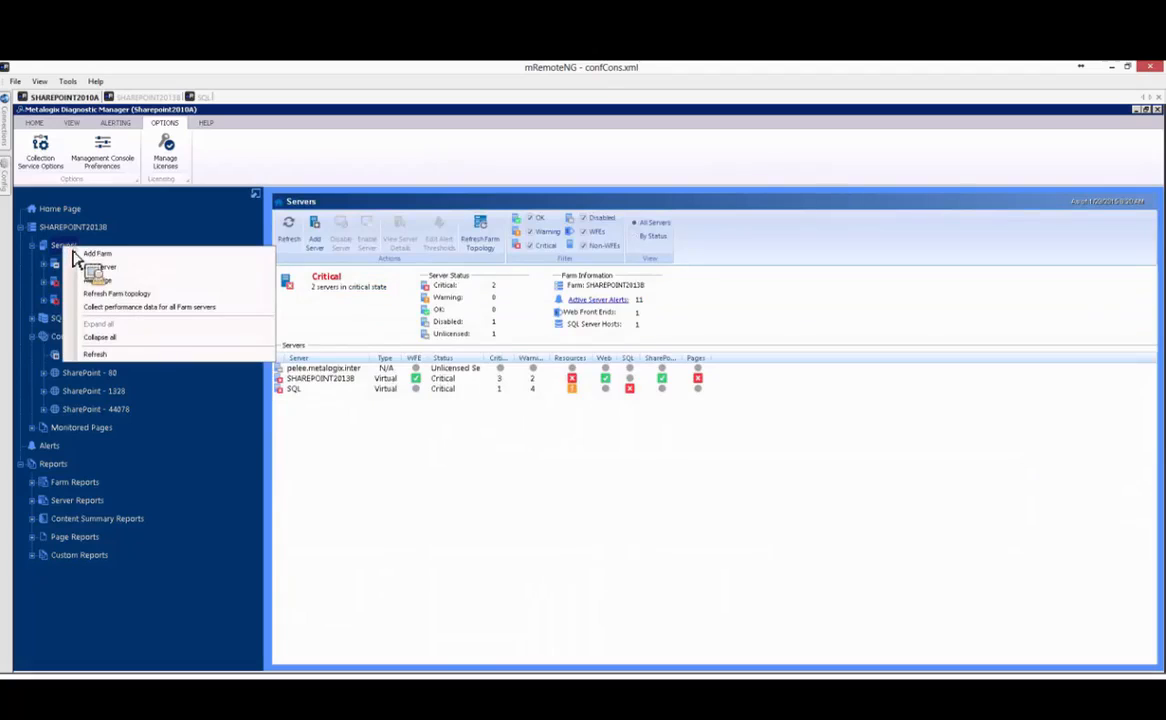
pyautogui.click(112, 267)
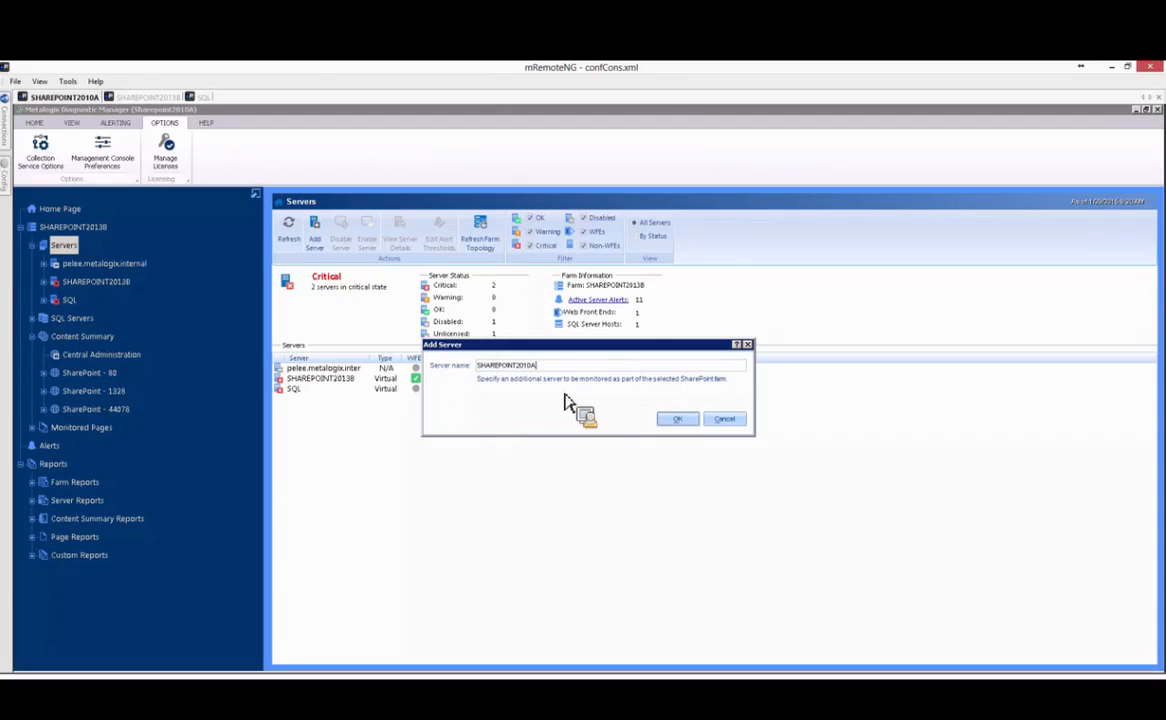
pyautogui.click(682, 420)
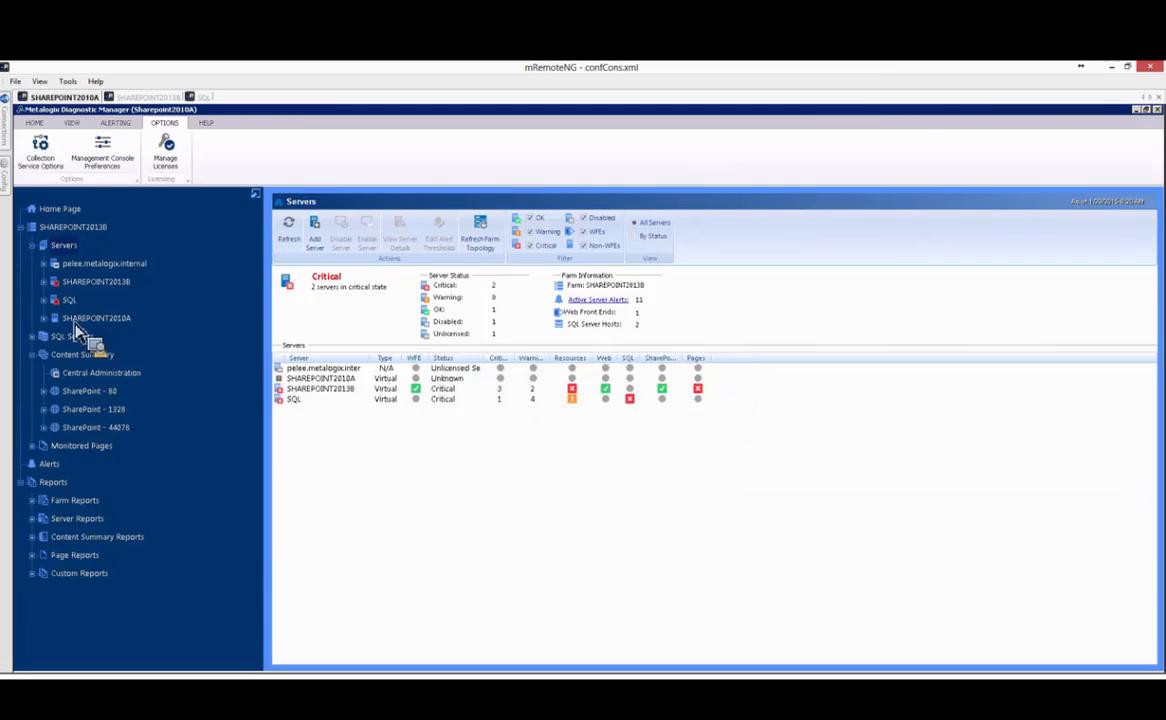
# Inspect the SHAREPOINT2010A server's overview dashboard and check its license assignment in Manage Licenses
pyautogui.click(78, 326)
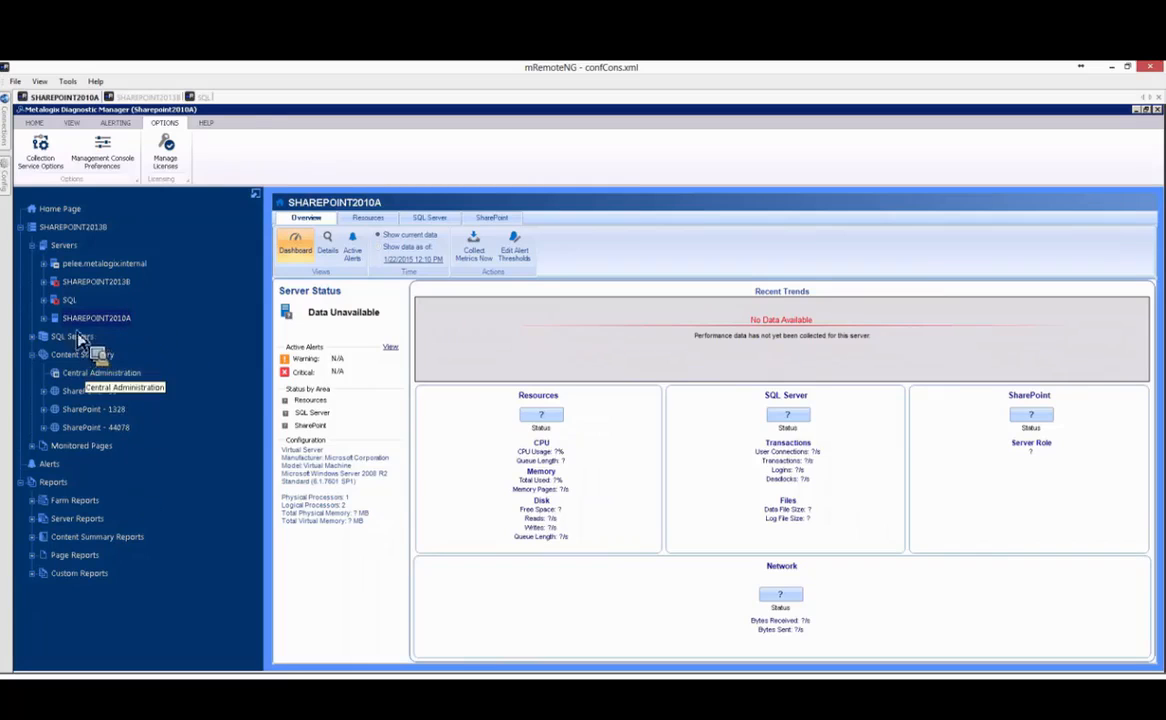
pyautogui.click(168, 158)
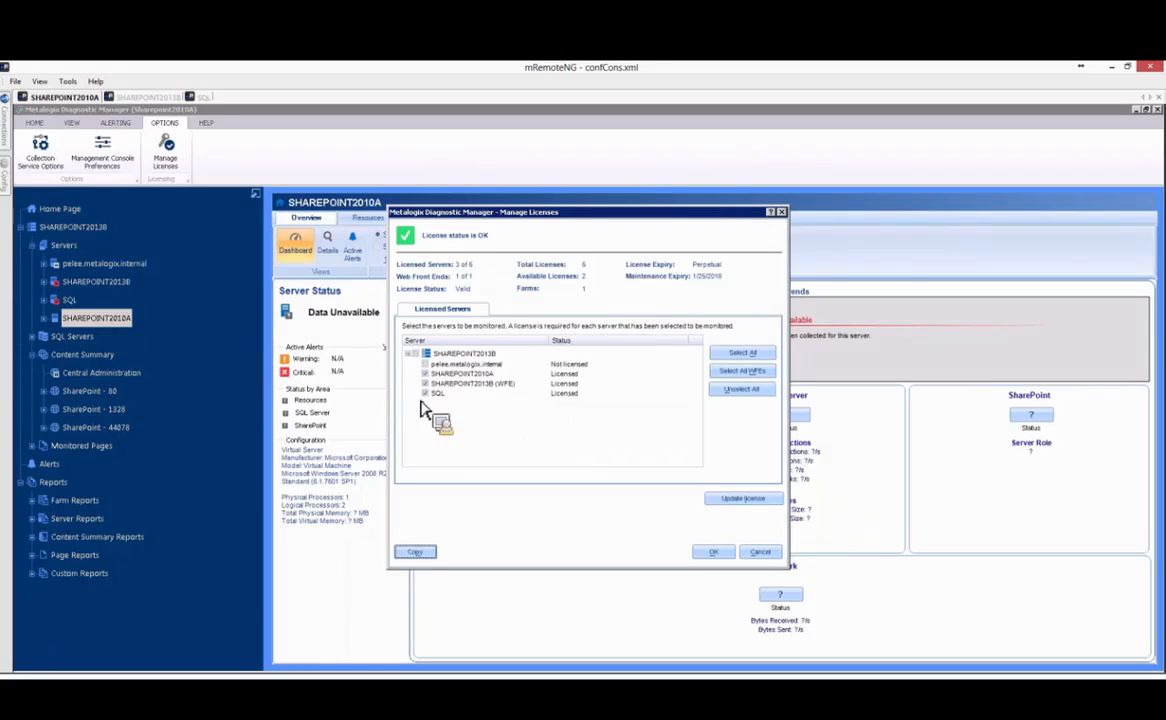
pyautogui.click(706, 550)
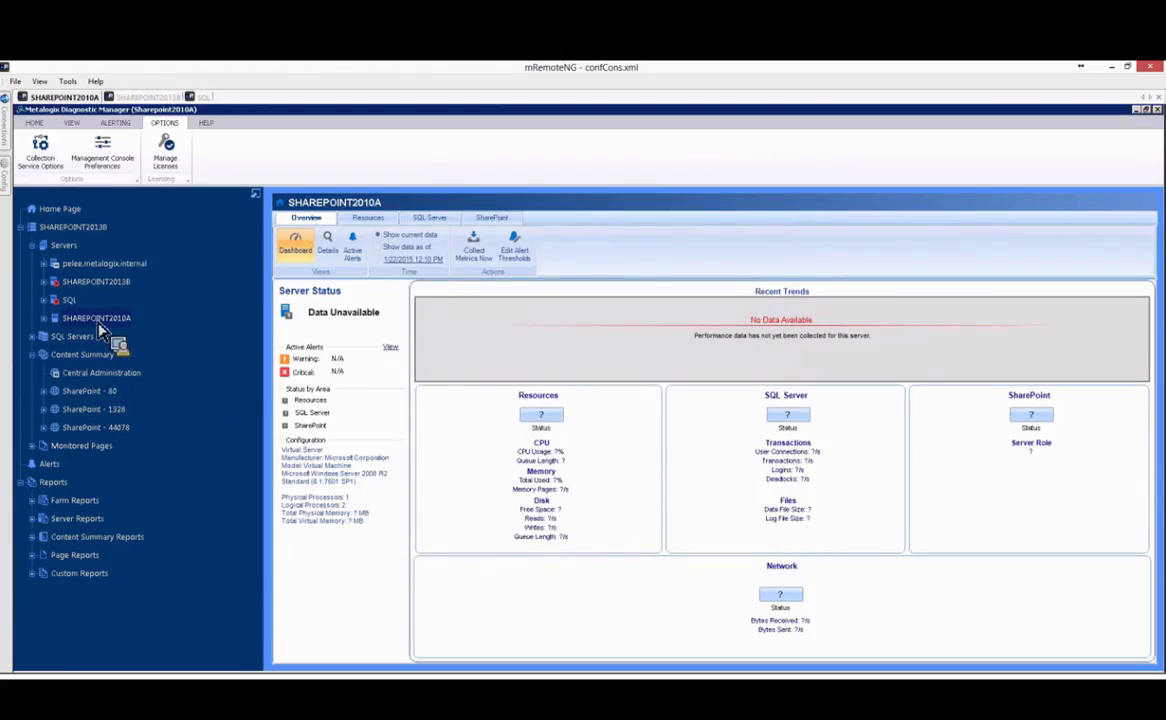
# Start an immediate metrics collection for the SHAREPOINT2010A server and dismiss the resulting dialog
pyautogui.rightClick(97, 320)
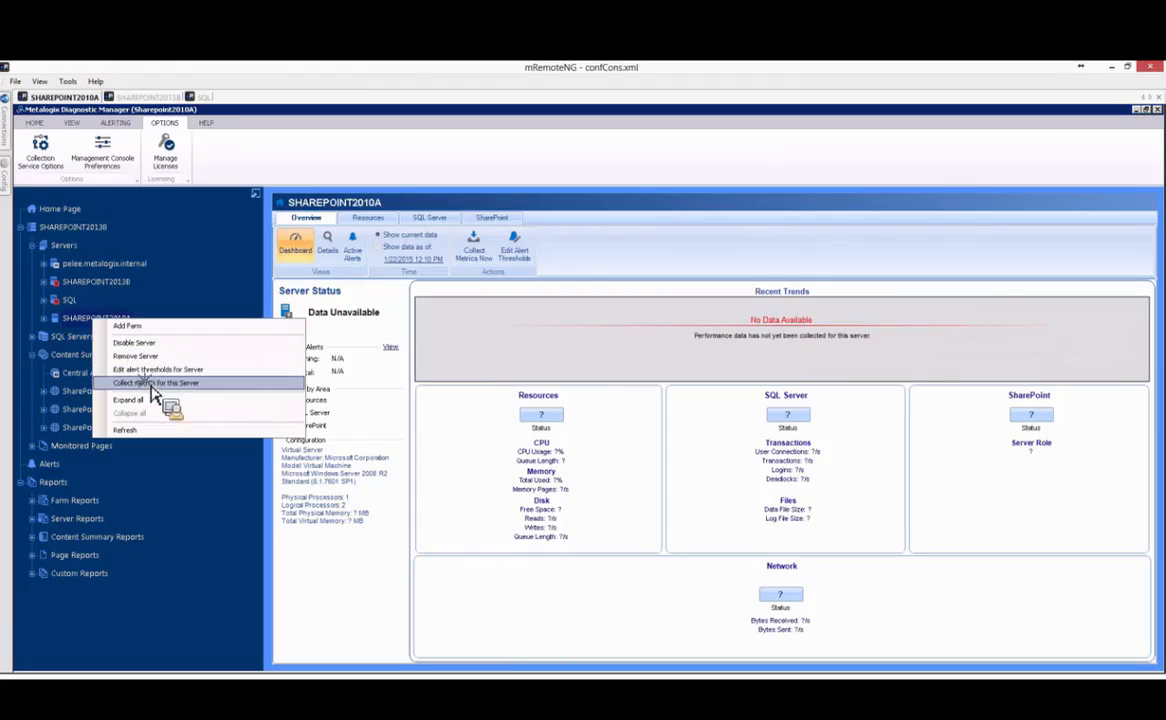
pyautogui.click(152, 383)
pyautogui.click(595, 410)
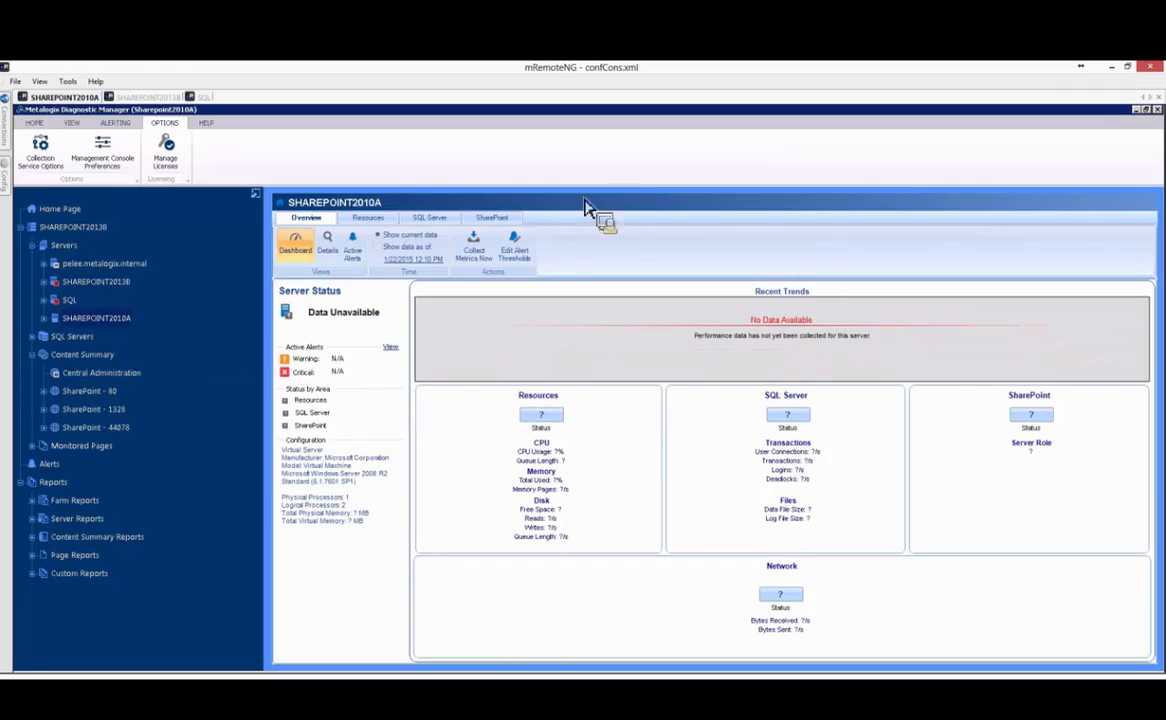